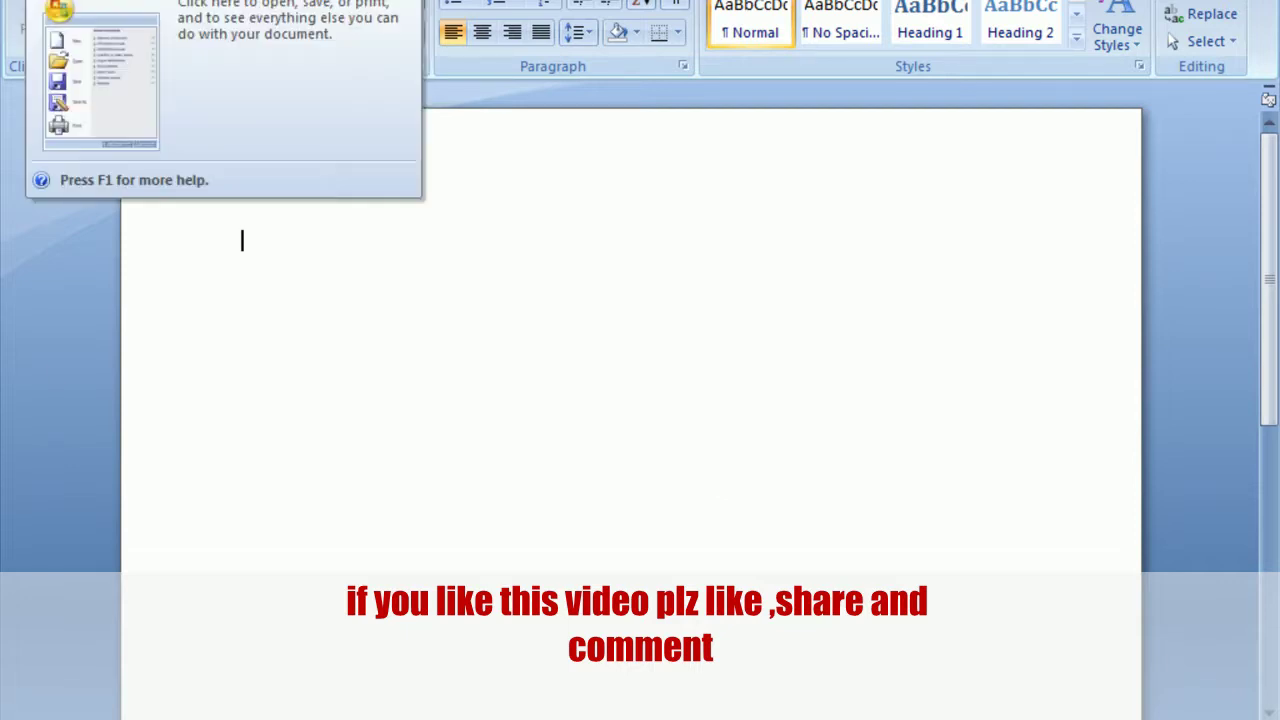
Step: Look through the Office menu's file commands and close it without choosing anything
click(58, 10)
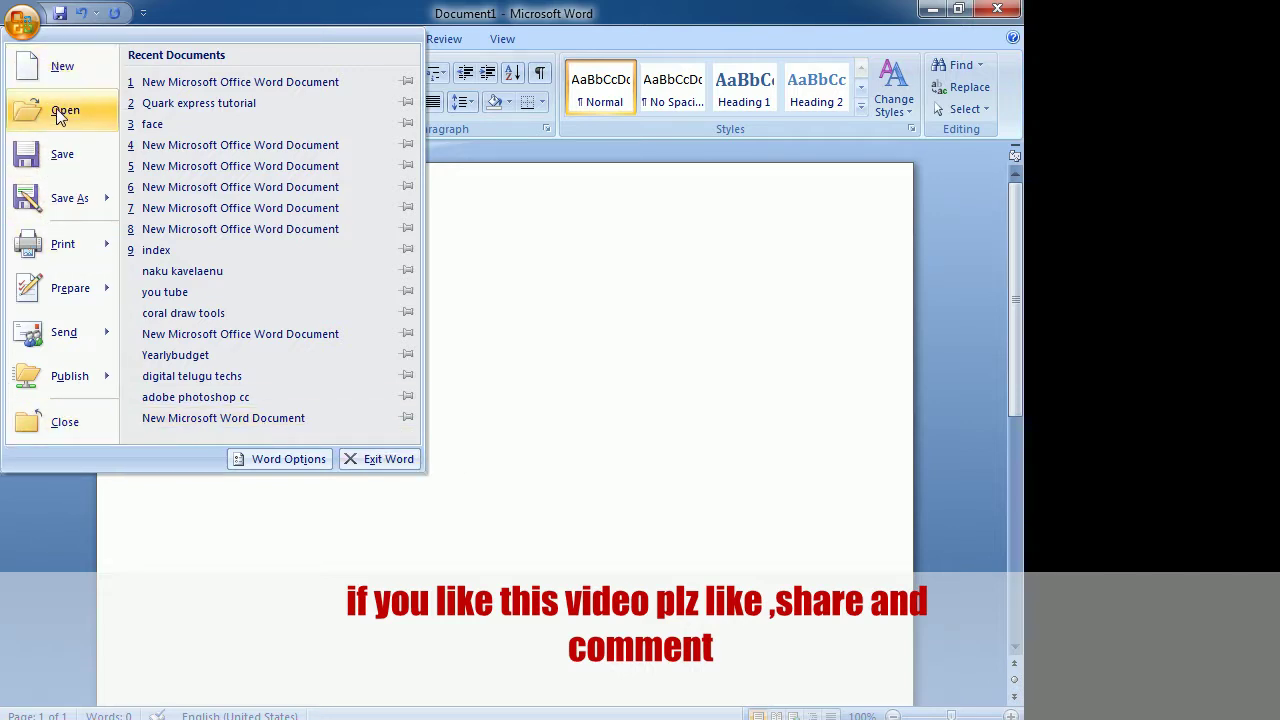
mouse_move(88, 200)
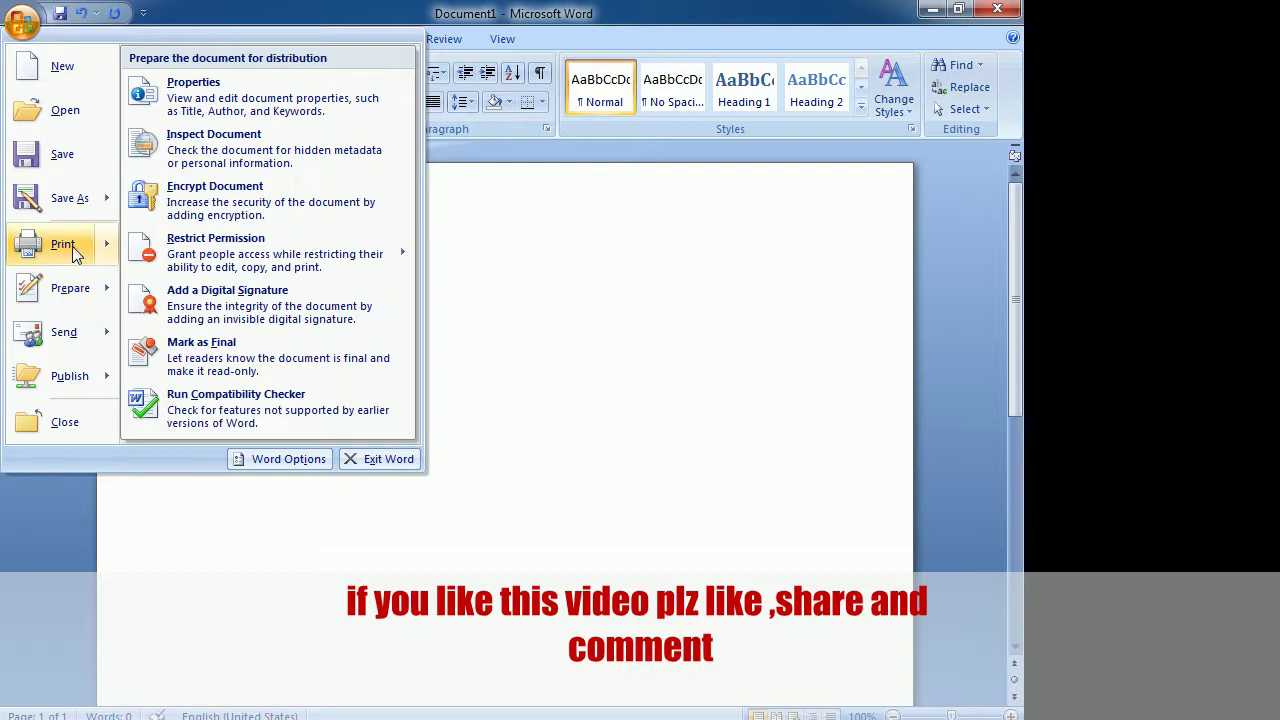
mouse_move(72, 247)
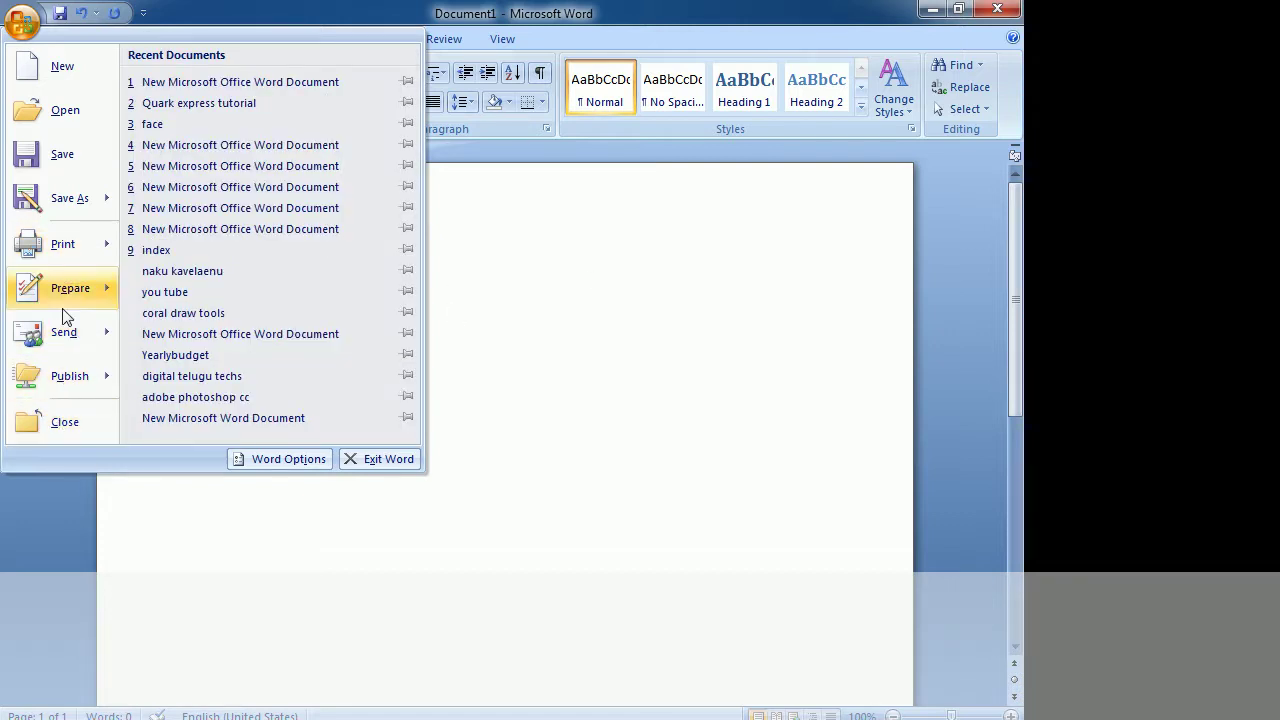
mouse_move(116, 333)
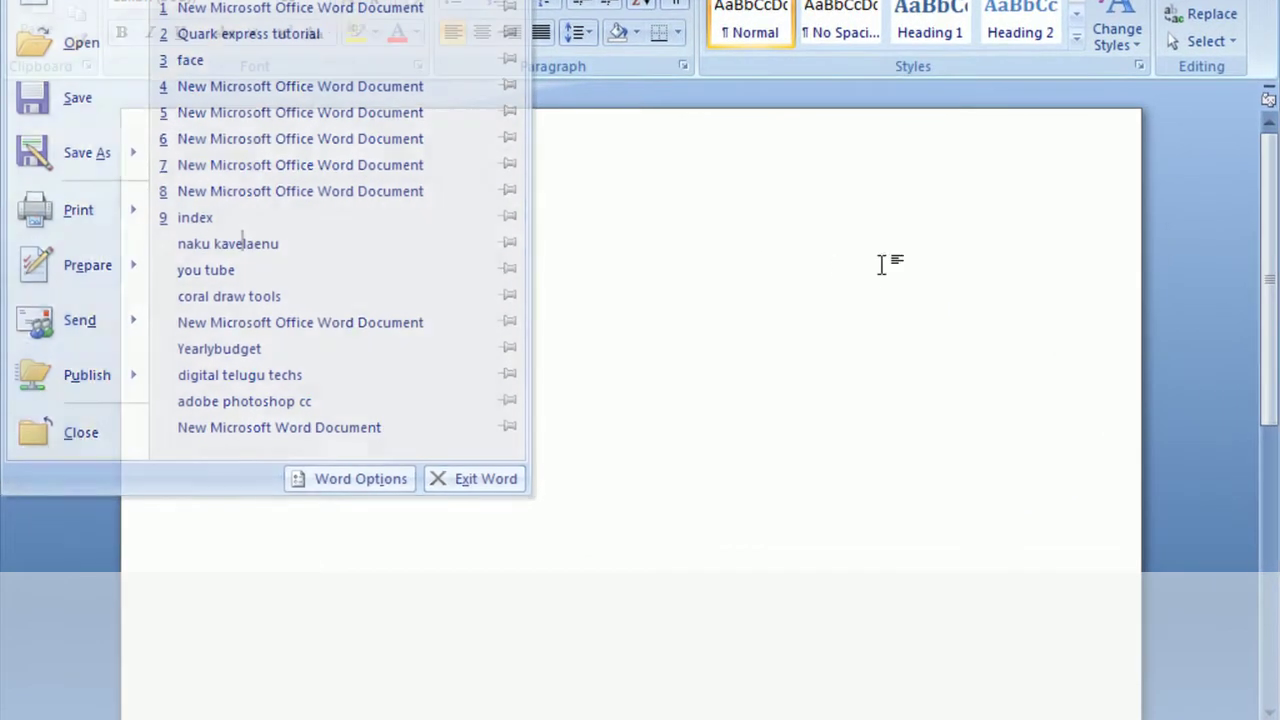
click(712, 292)
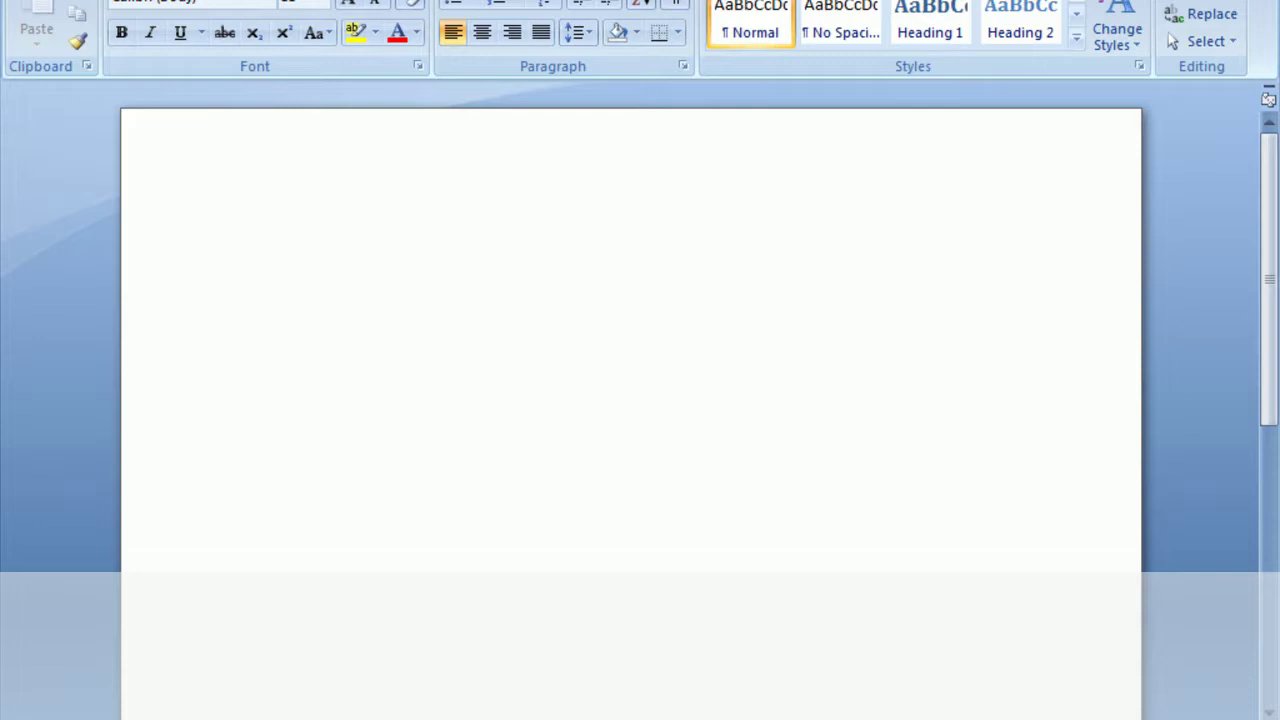
Step: Save the blank document on the Desktop, keeping the name Doc1
key(ctrl+s)
mouse_move(320, 0)
mouse_down()
mouse_move(620, 35)
mouse_move(571, 40)
mouse_up()
click(310, 253)
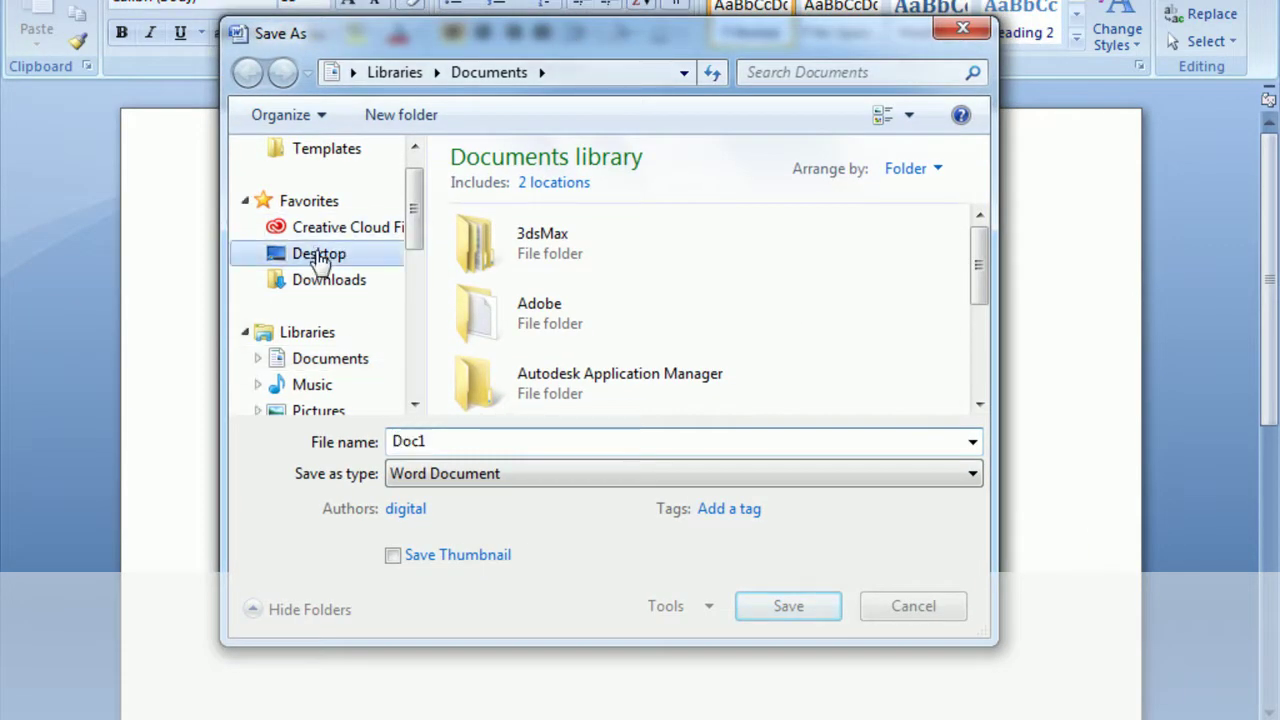
click(531, 450)
click(528, 452)
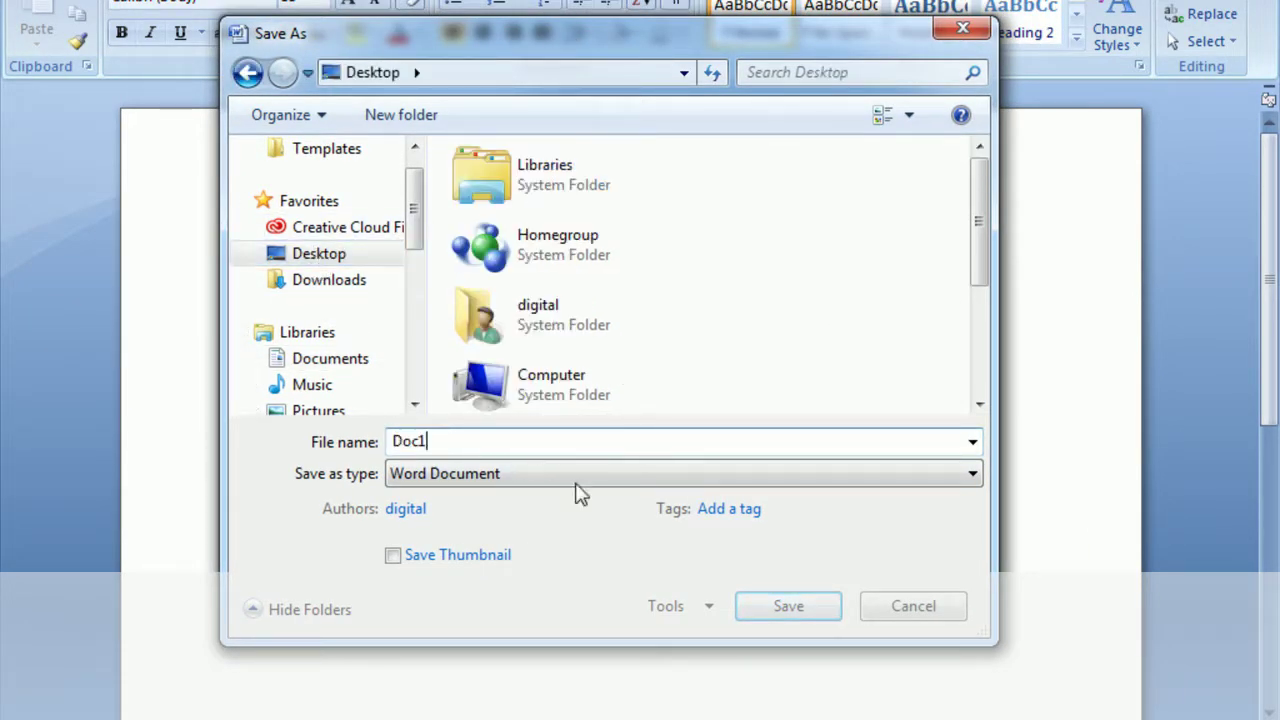
click(788, 612)
click(786, 607)
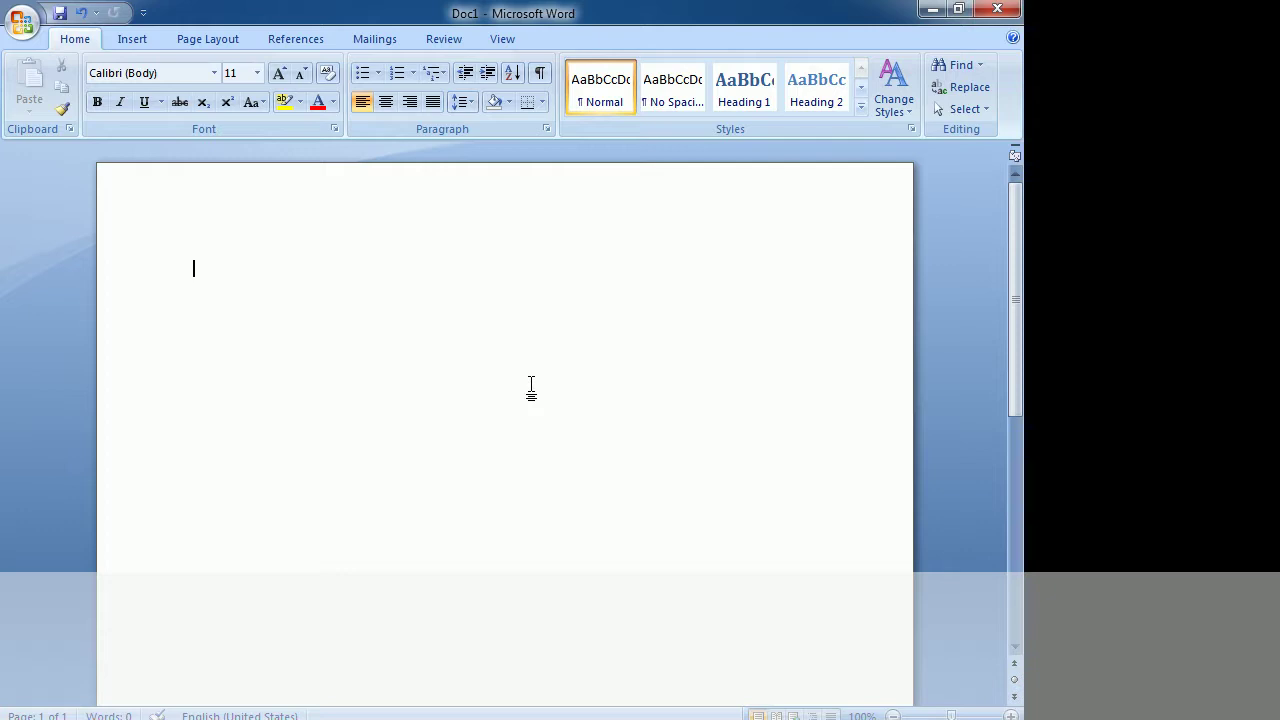
click(20, 22)
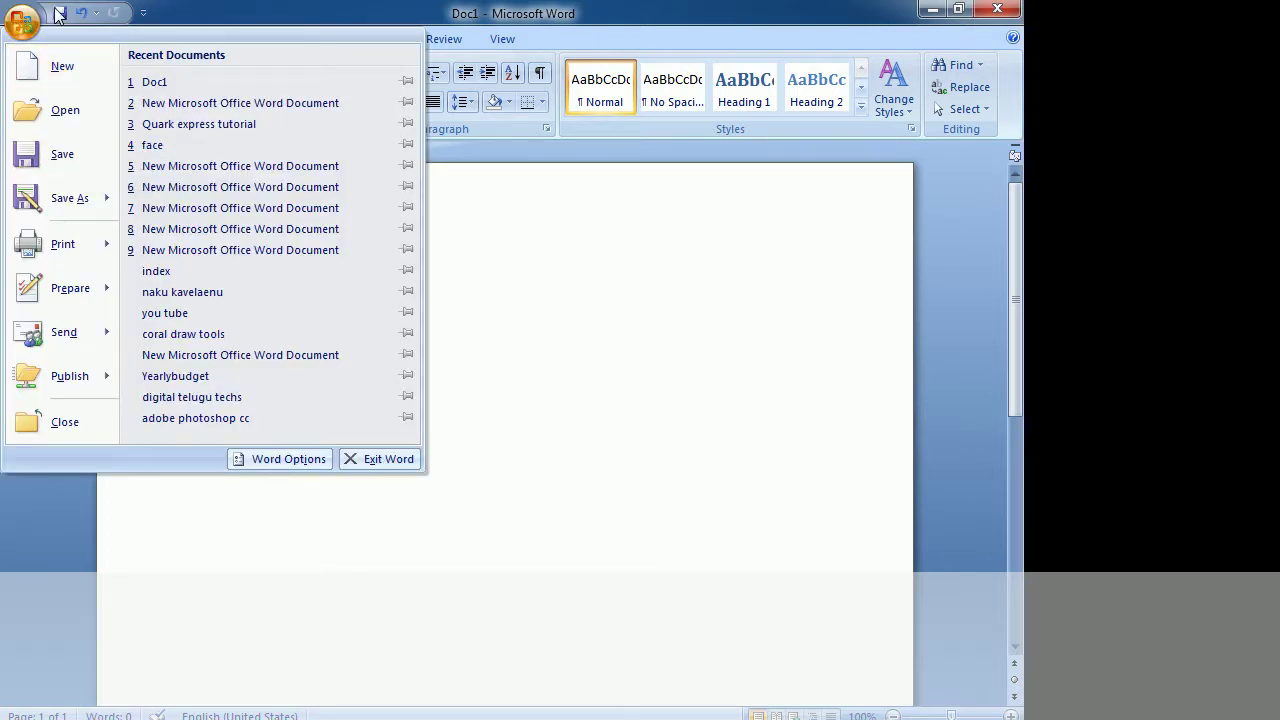
click(666, 377)
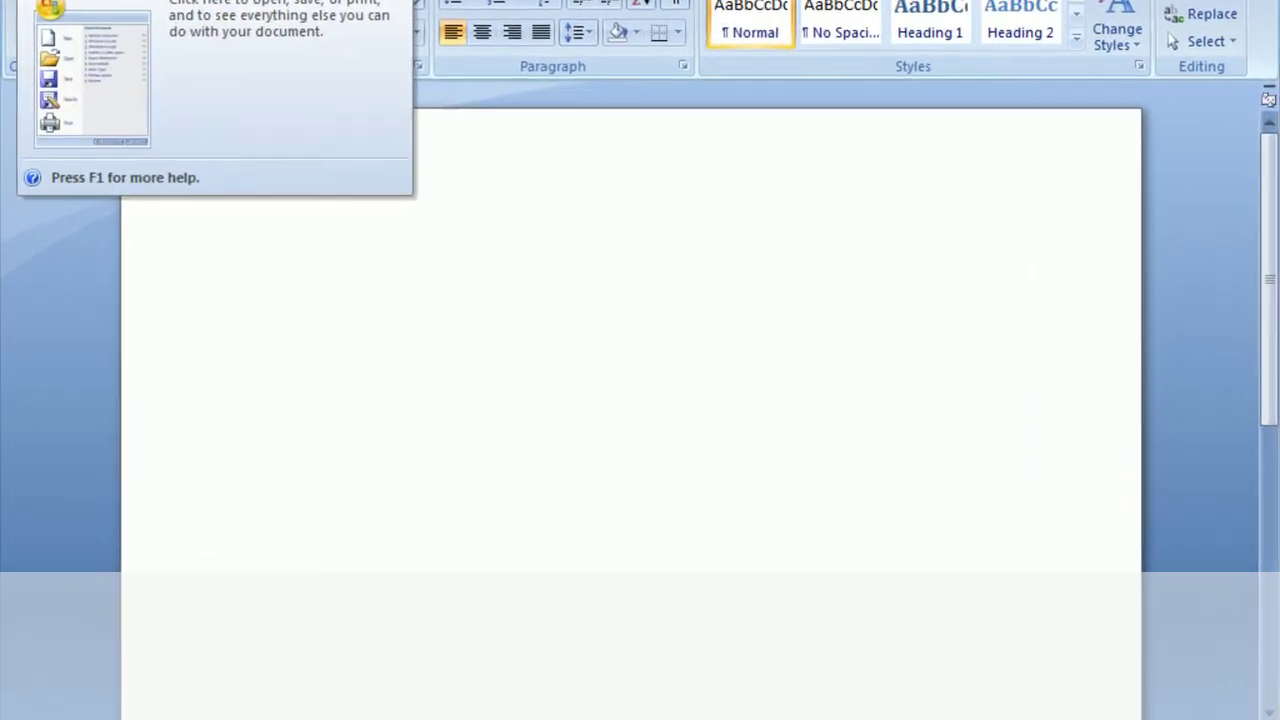
click(22, 3)
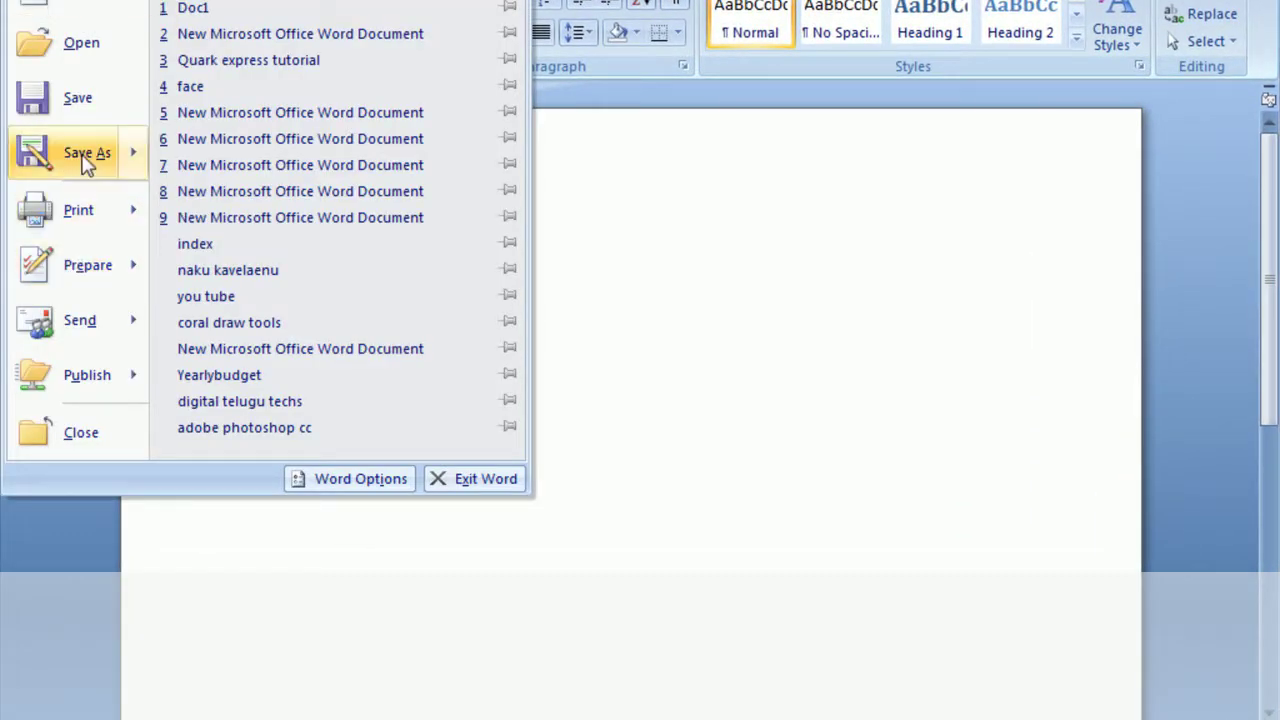
click(705, 346)
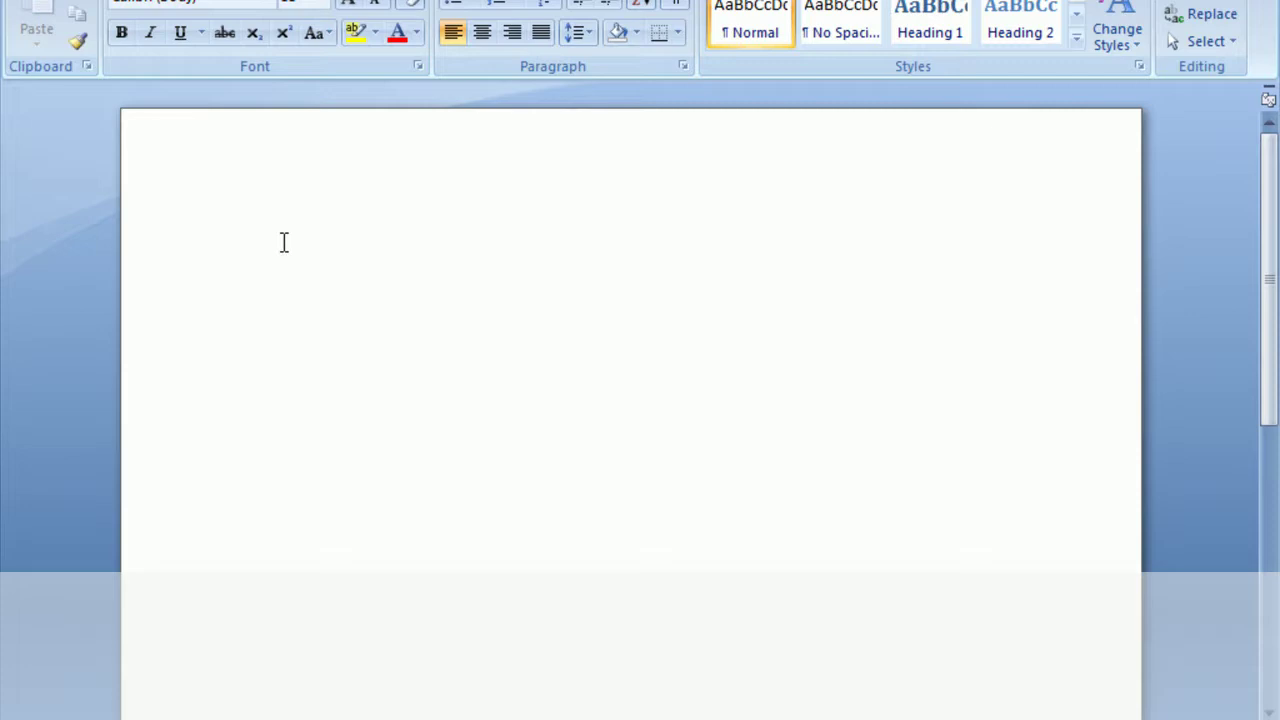
Step: Enter =rand(5,3), fixing a typo, to generate five three-sentence sample paragraphs
text(r)
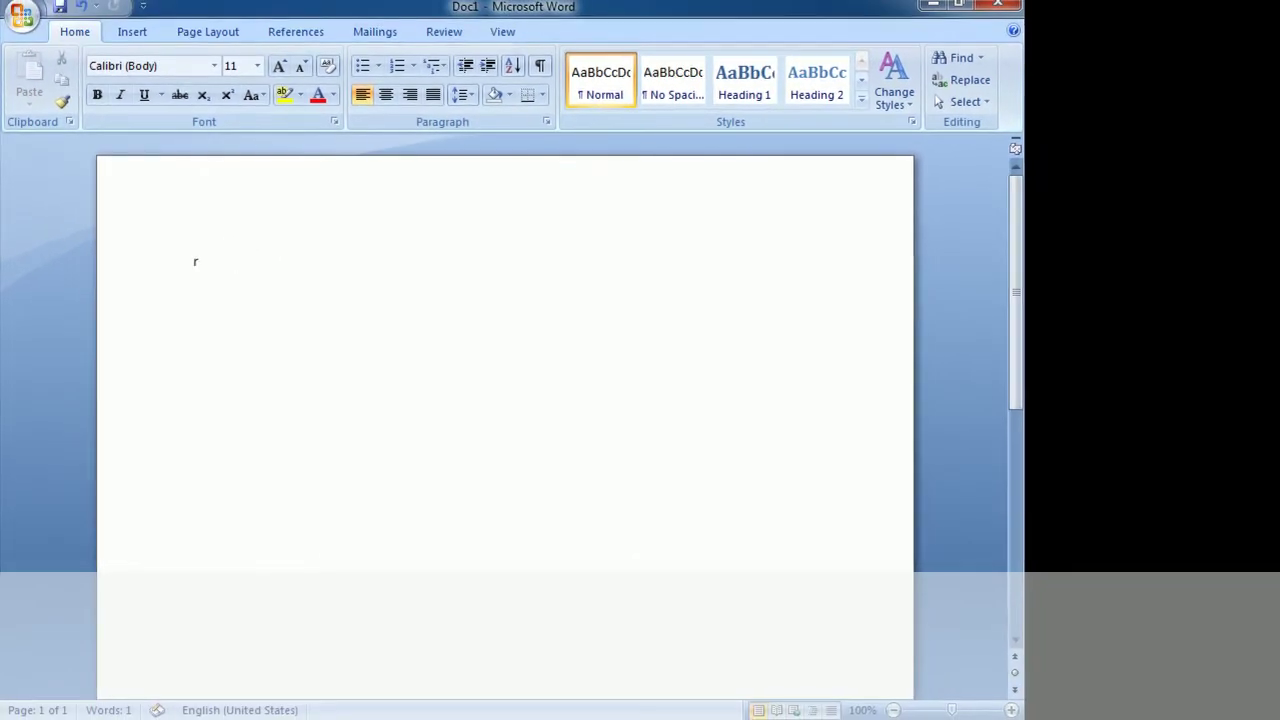
text(ad)
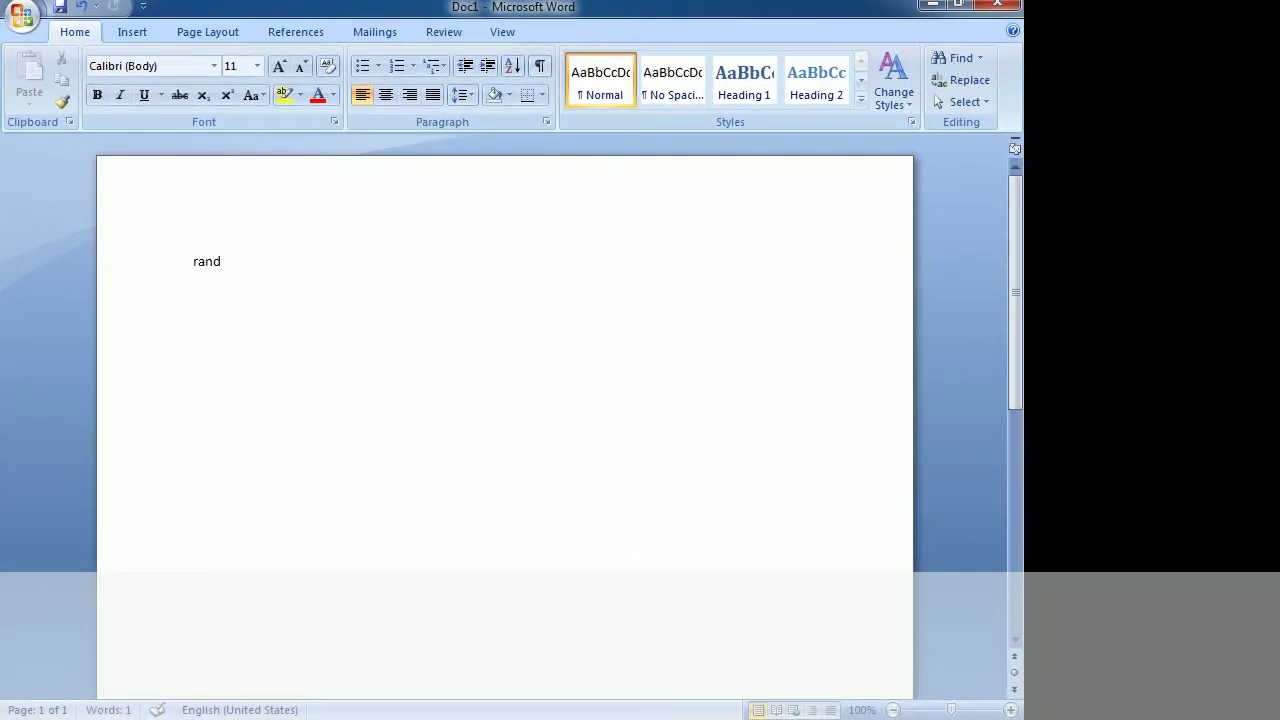
text(=)
key(BackSpace)
key(BackSpace)
key(BackSpace)
key(BackSpace)
key(BackSpace)
key(BackSpace)
key(BackSpace)
text(and()
text(5,)
key(Return)
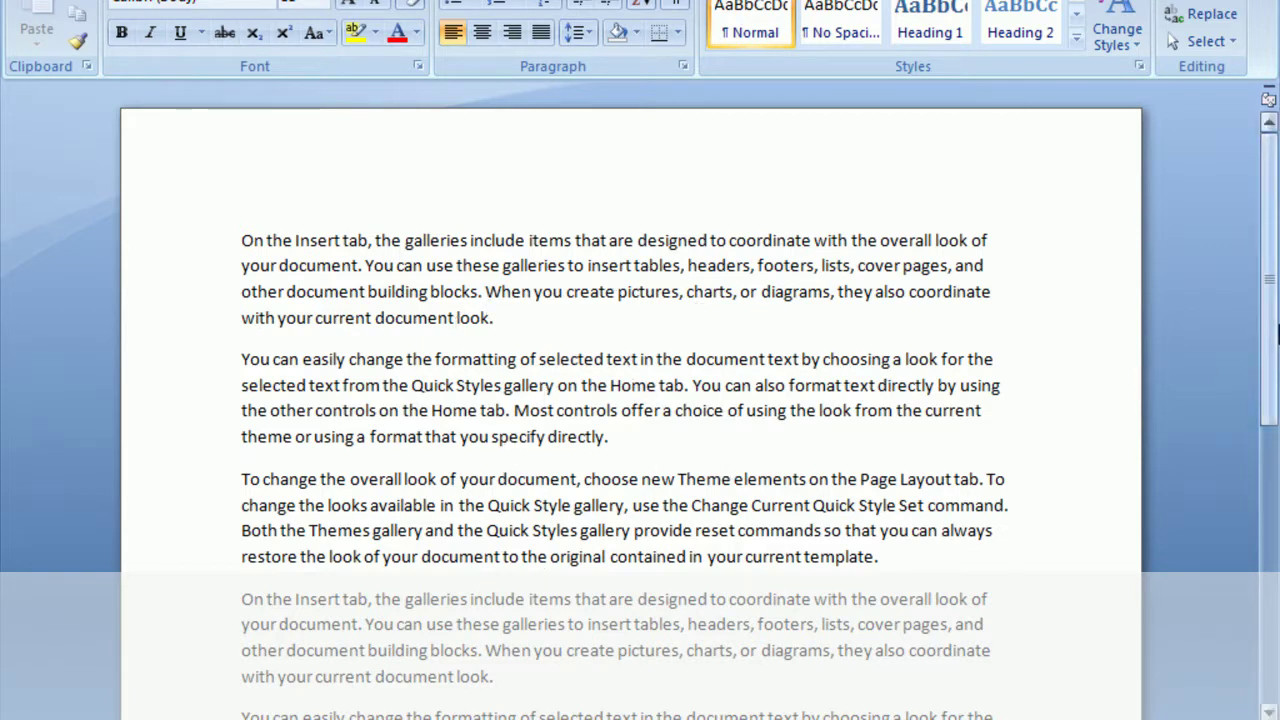
Step: Select the whole first paragraph beginning 'On the Insert tab'
mouse_move(1268, 218)
mouse_down()
mouse_move(1273, 308)
mouse_move(1277, 203)
mouse_move(1276, 237)
mouse_up()
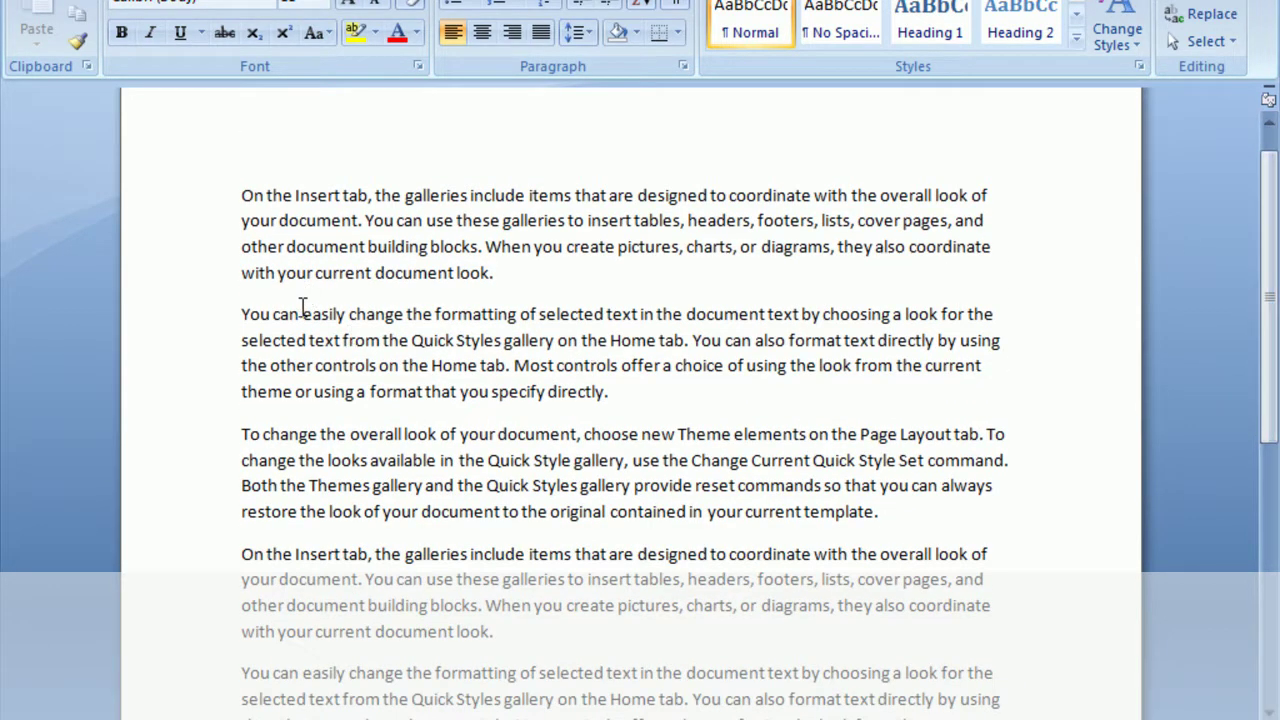
drag(240, 196, 1002, 278)
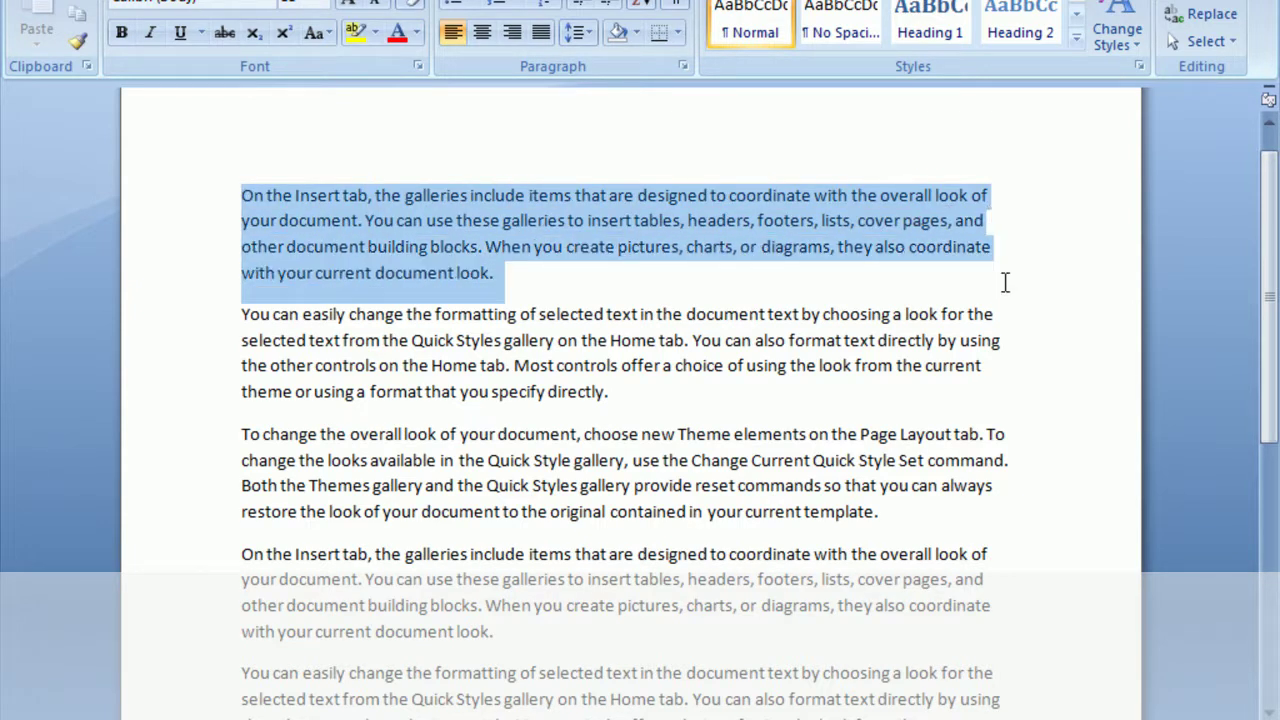
drag(1005, 283, 1006, 280)
Step: Set the selected paragraph in the Arial Black font and make it italic
click(268, 8)
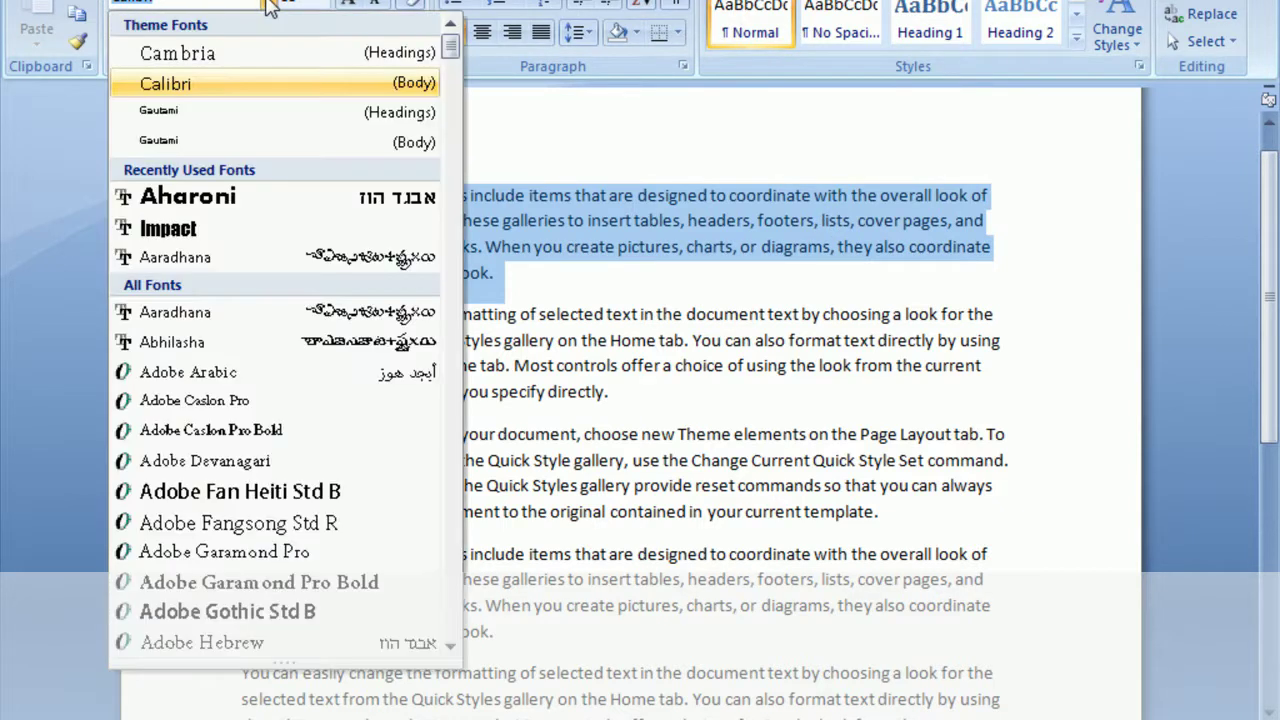
scroll(240, 470, down, 4)
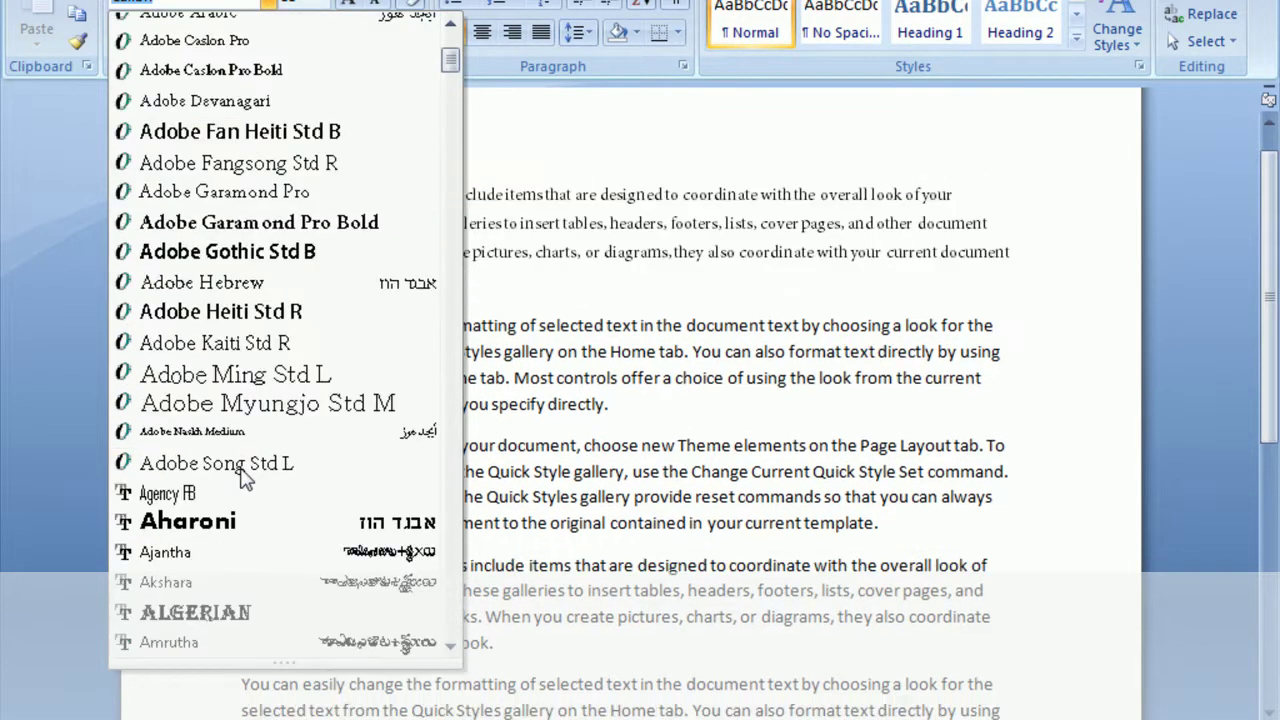
scroll(245, 475, down, 1)
scroll(247, 478, down, 3)
scroll(250, 485, down, 4)
scroll(243, 500, down, 4)
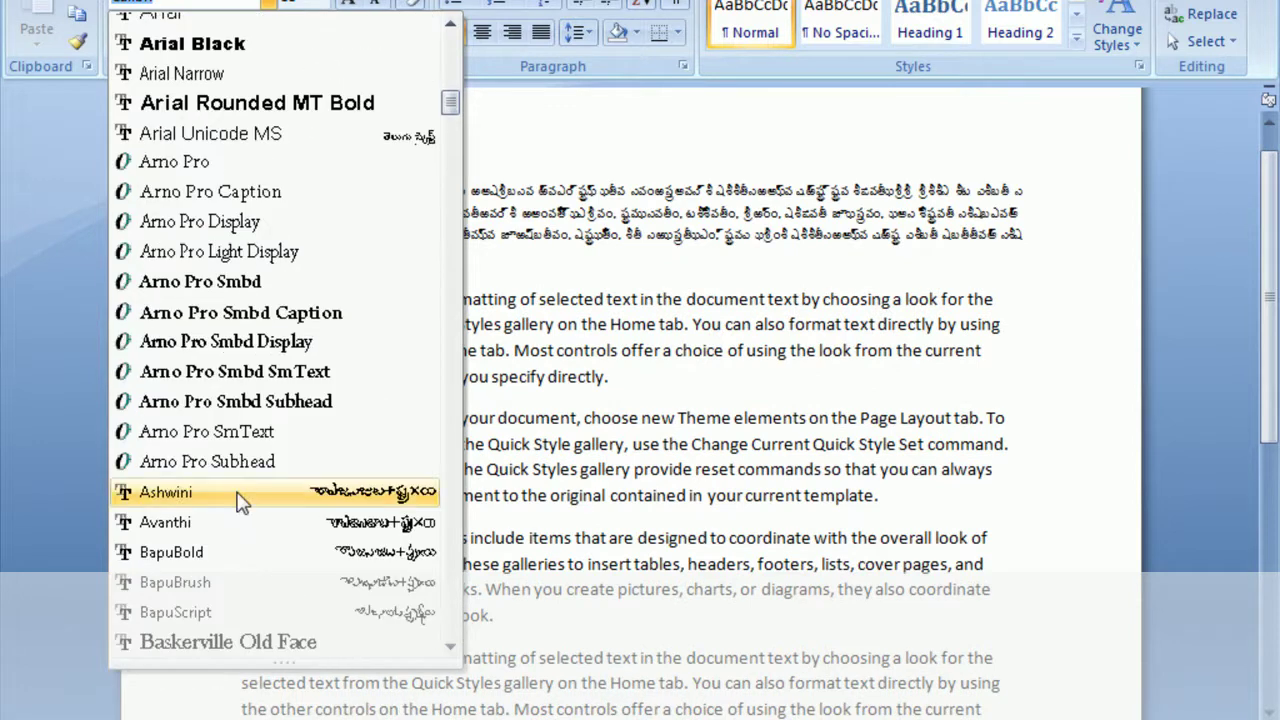
scroll(255, 330, up, 2)
click(229, 228)
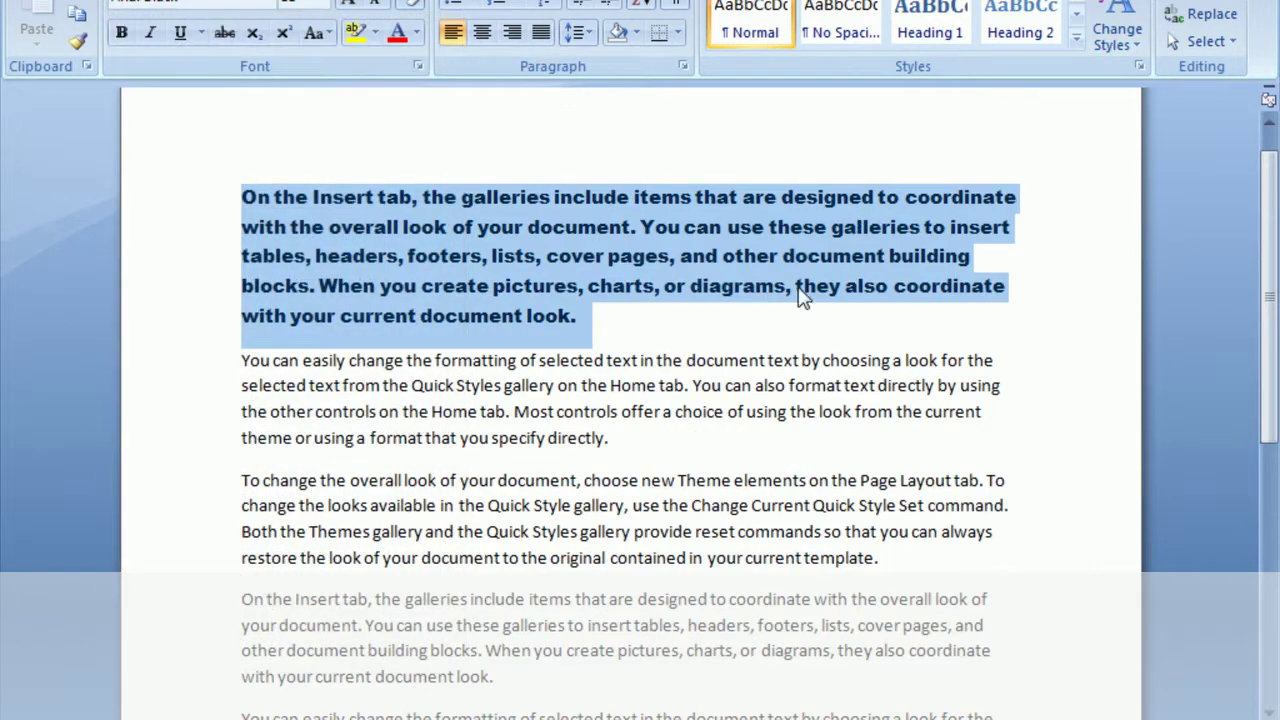
click(150, 32)
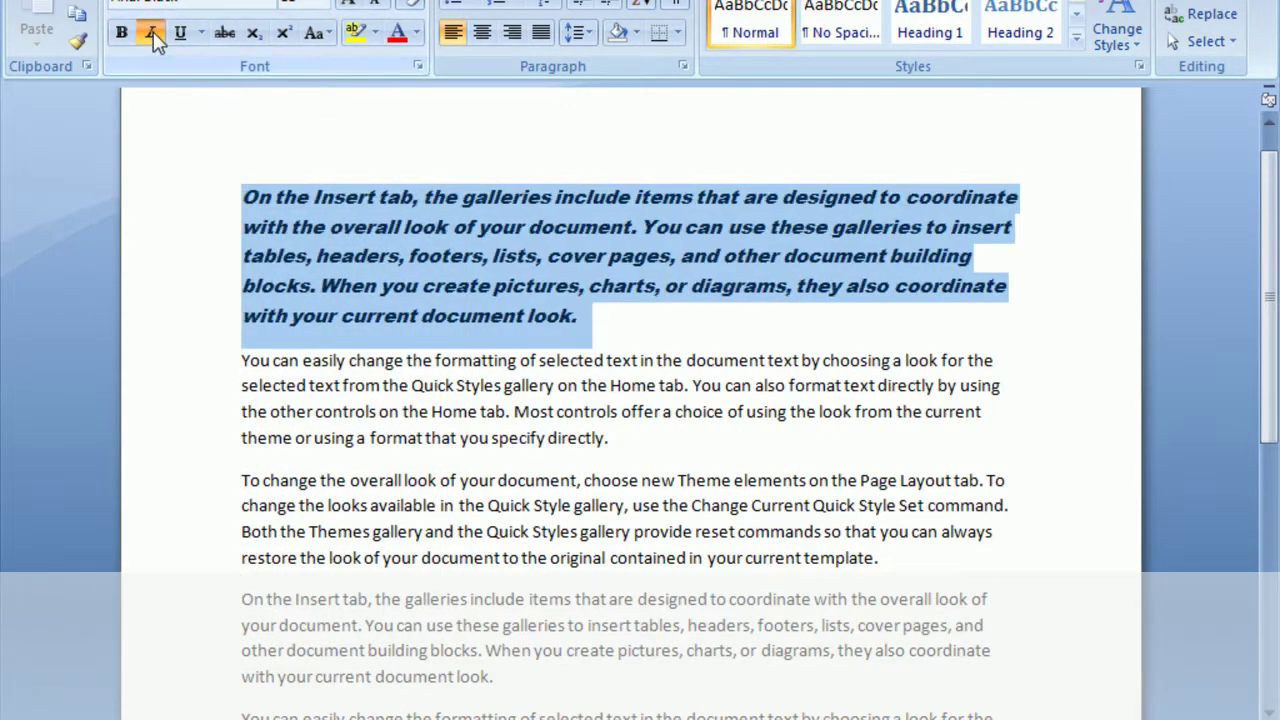
Step: Remove the italic from the first paragraph, leaving it upright Arial Black
click(594, 318)
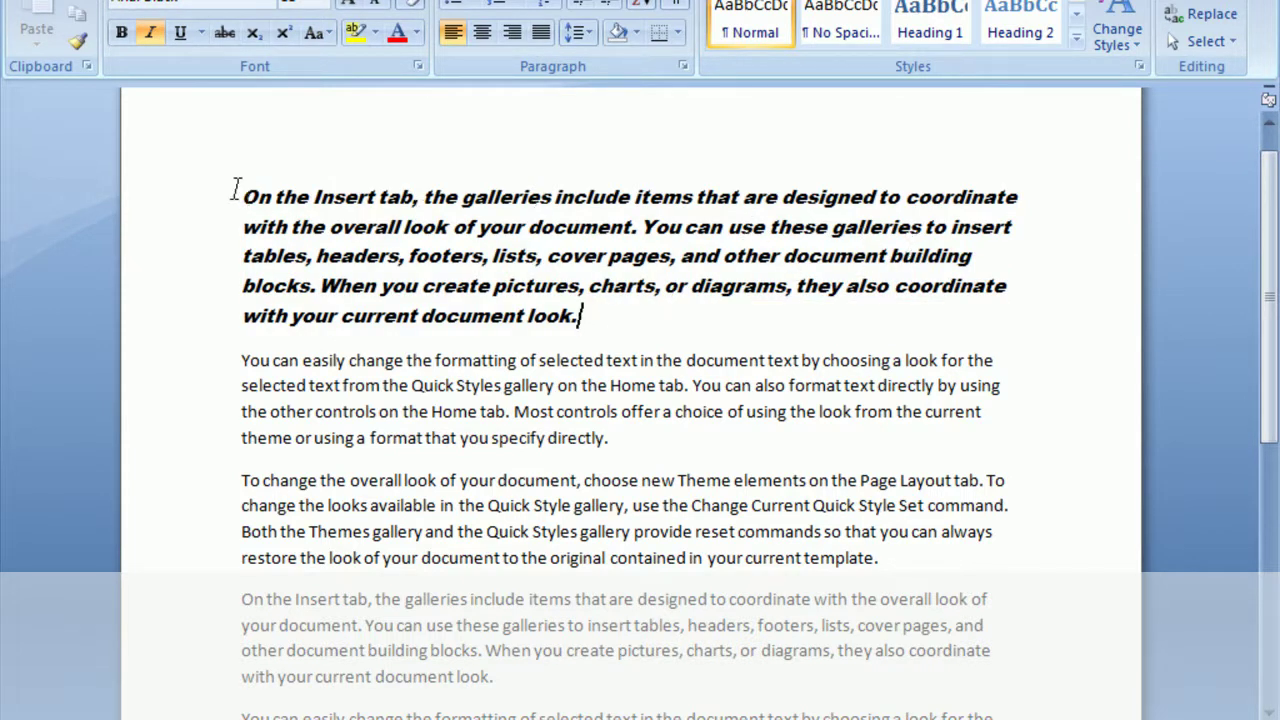
scroll(940, 340, down, 5)
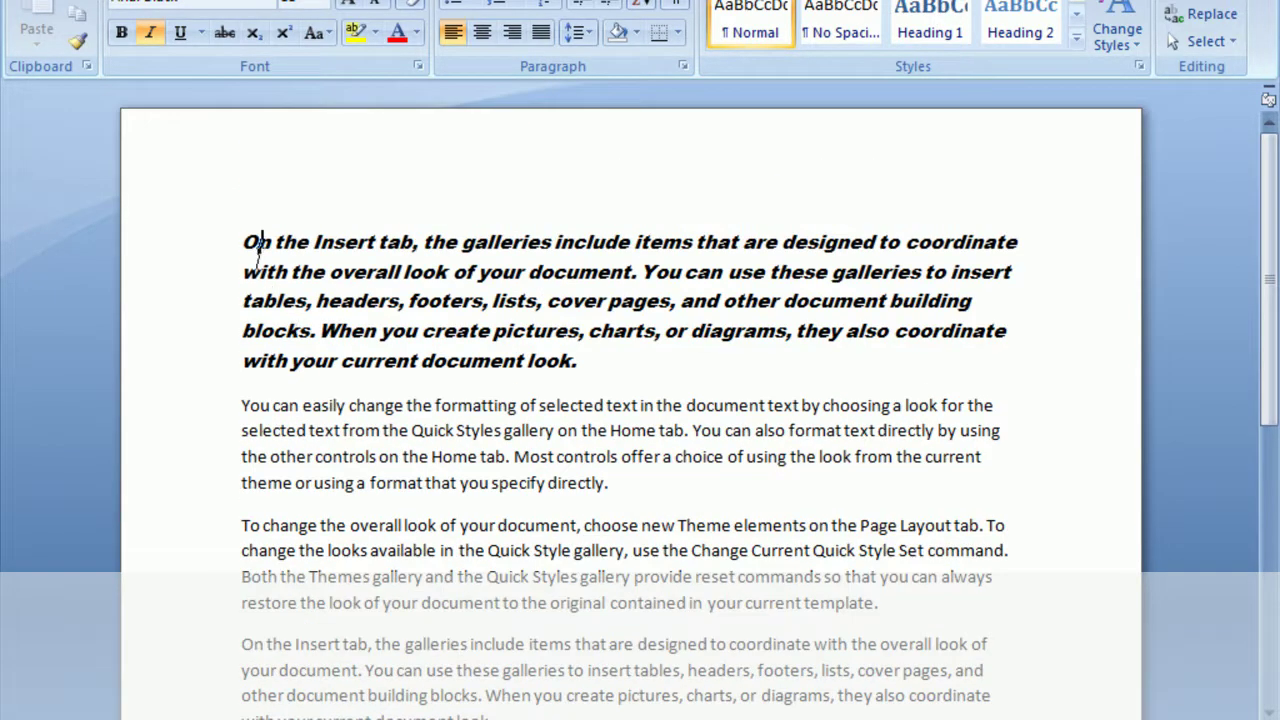
mouse_move(244, 242)
mouse_down()
mouse_move(1027, 564)
mouse_move(1006, 394)
mouse_up()
click(1049, 337)
click(1062, 456)
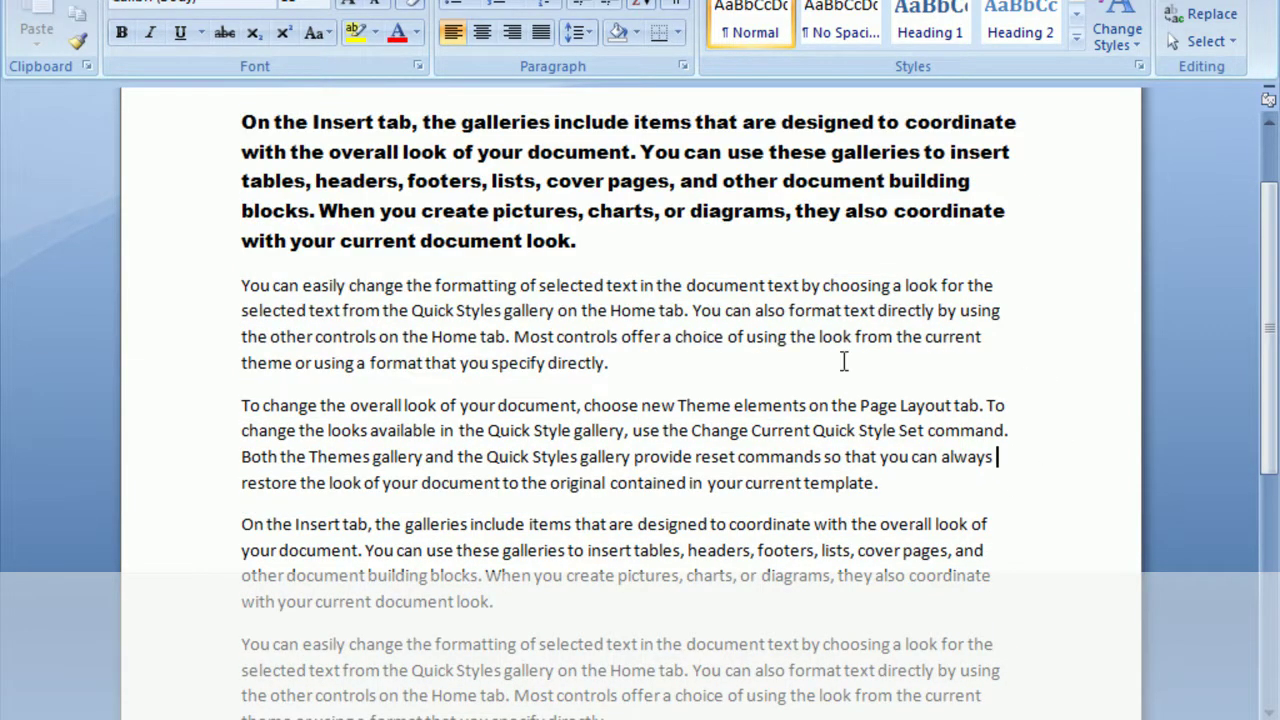
Step: Reselect the entire first paragraph from its start to its end
scroll(783, 449, up, 2)
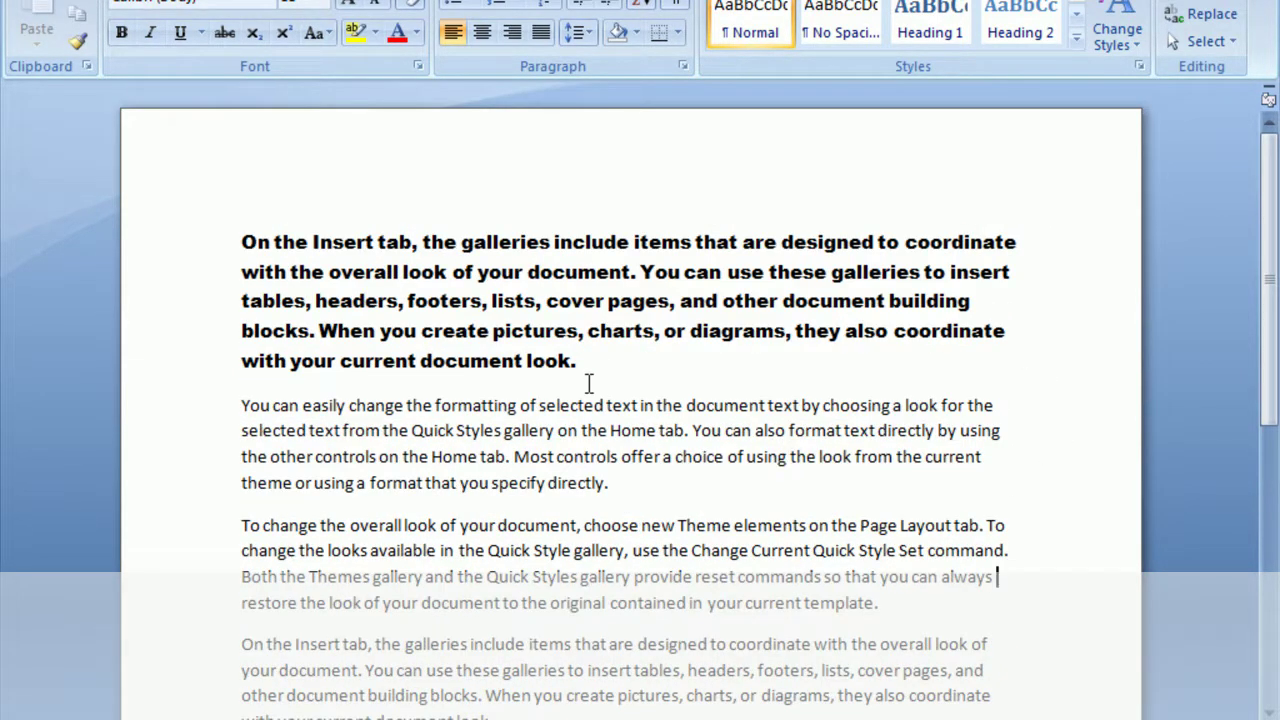
mouse_move(243, 242)
mouse_down()
mouse_move(880, 232)
mouse_move(1025, 365)
mouse_up()
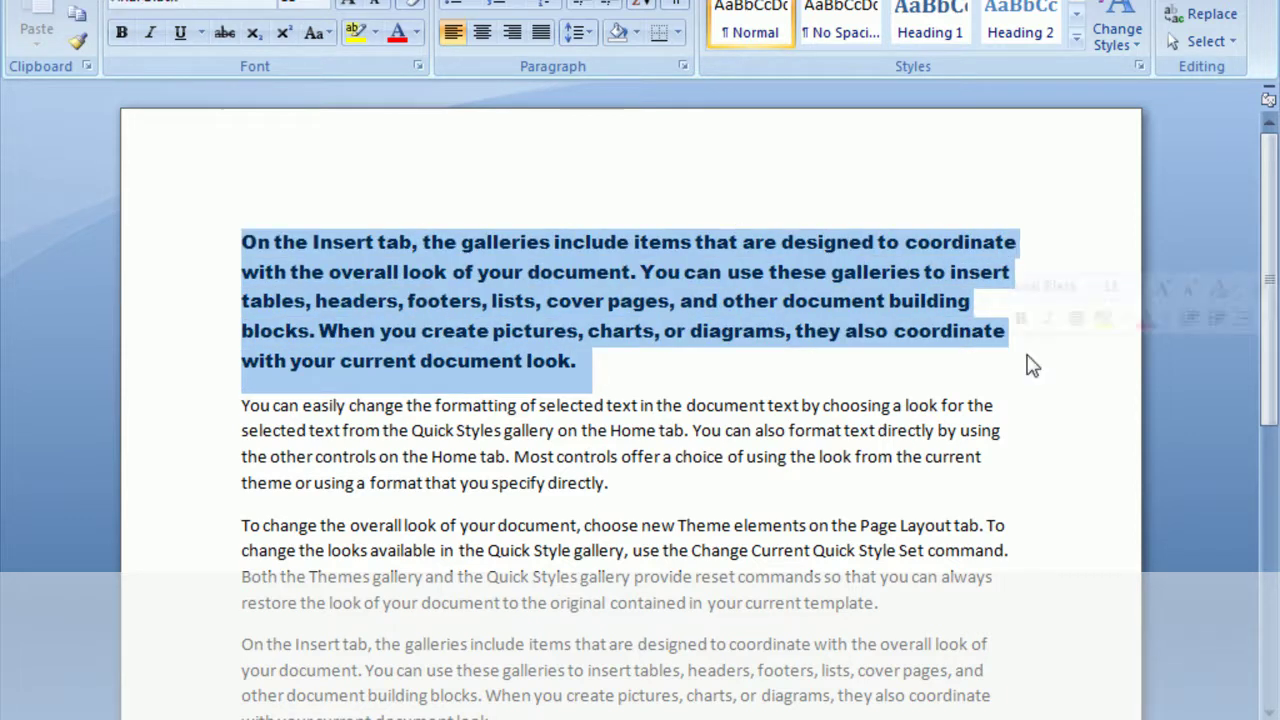
click(1062, 377)
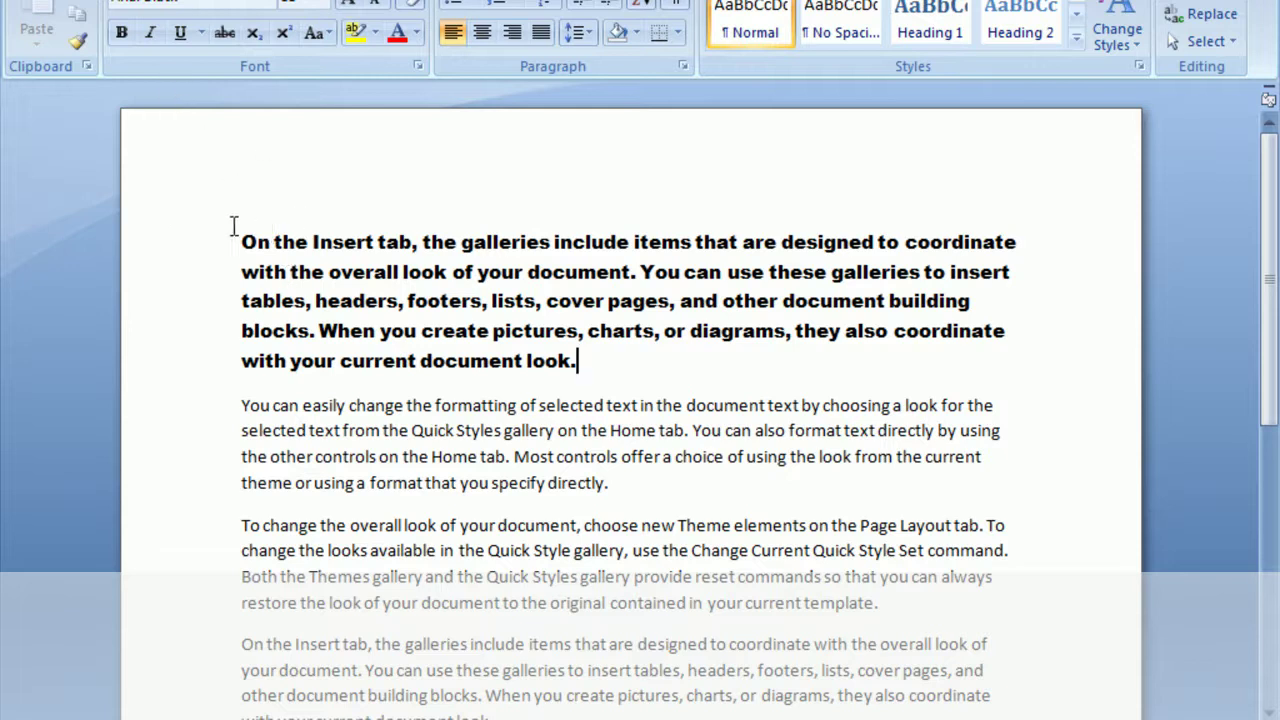
drag(236, 240, 1092, 365)
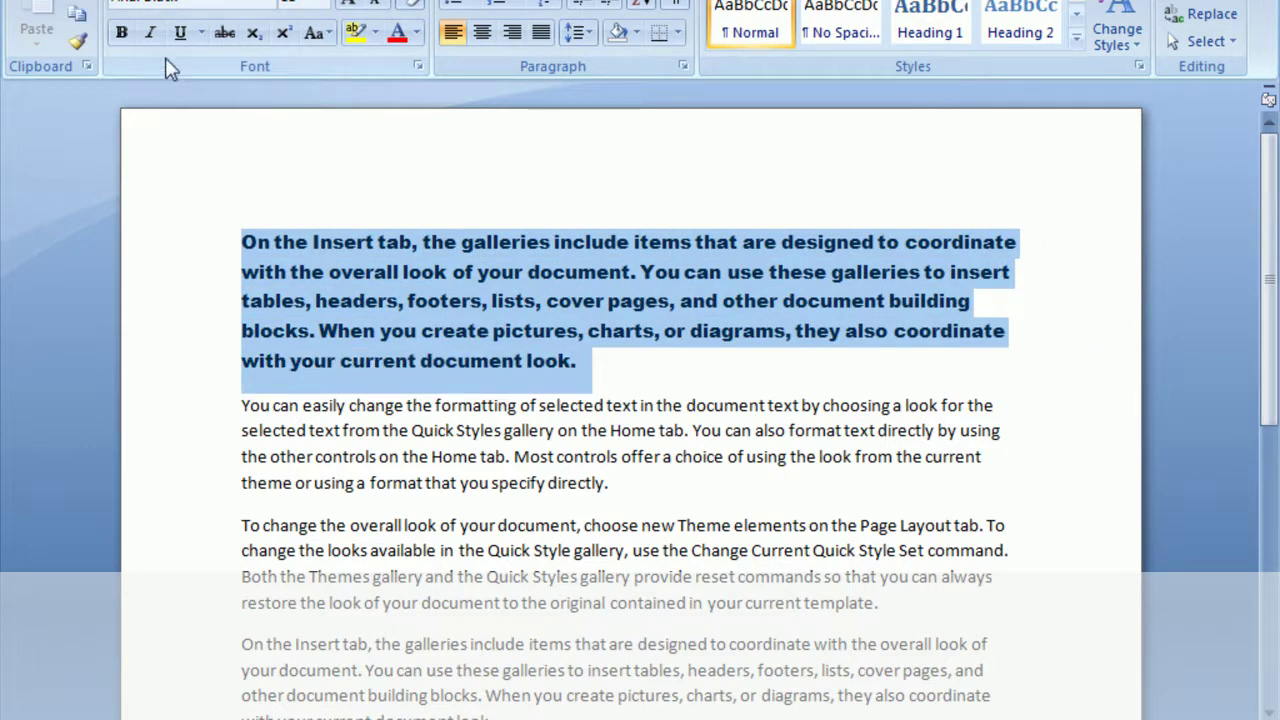
Step: Make the Arial Black first paragraph italic again and format-paint its style within it
click(150, 32)
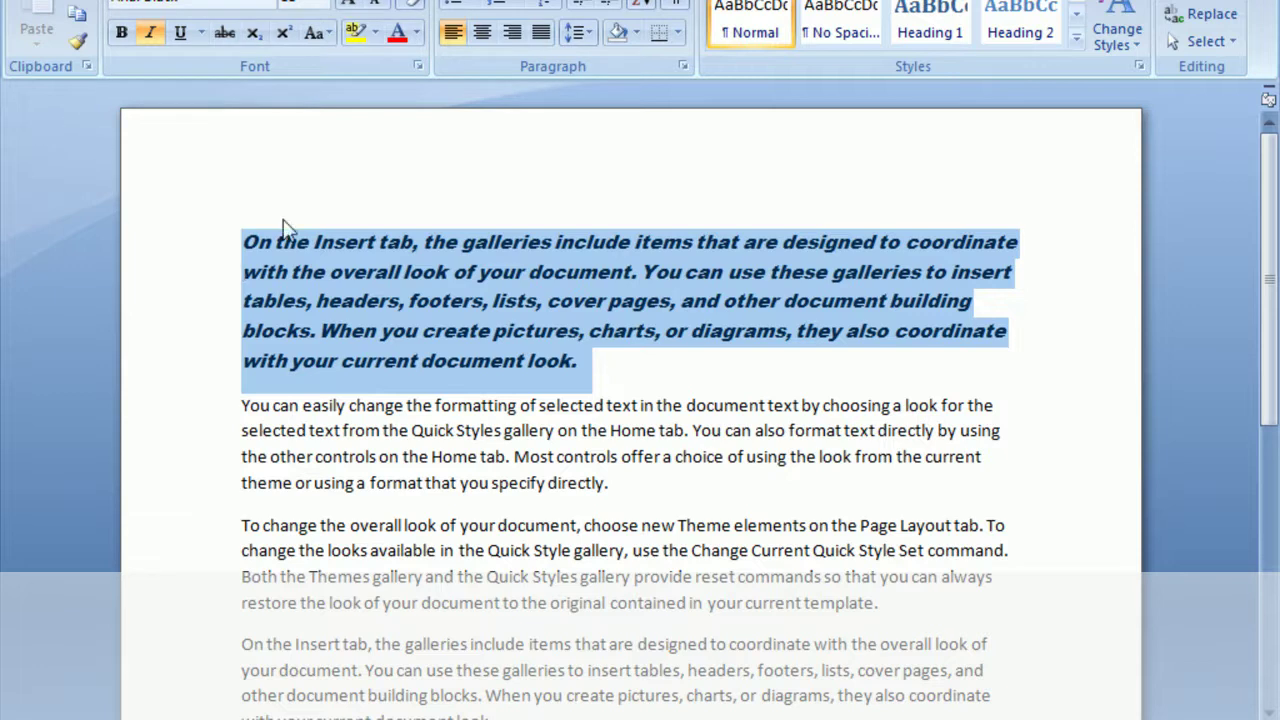
click(78, 42)
scroll(1030, 389, down, 1)
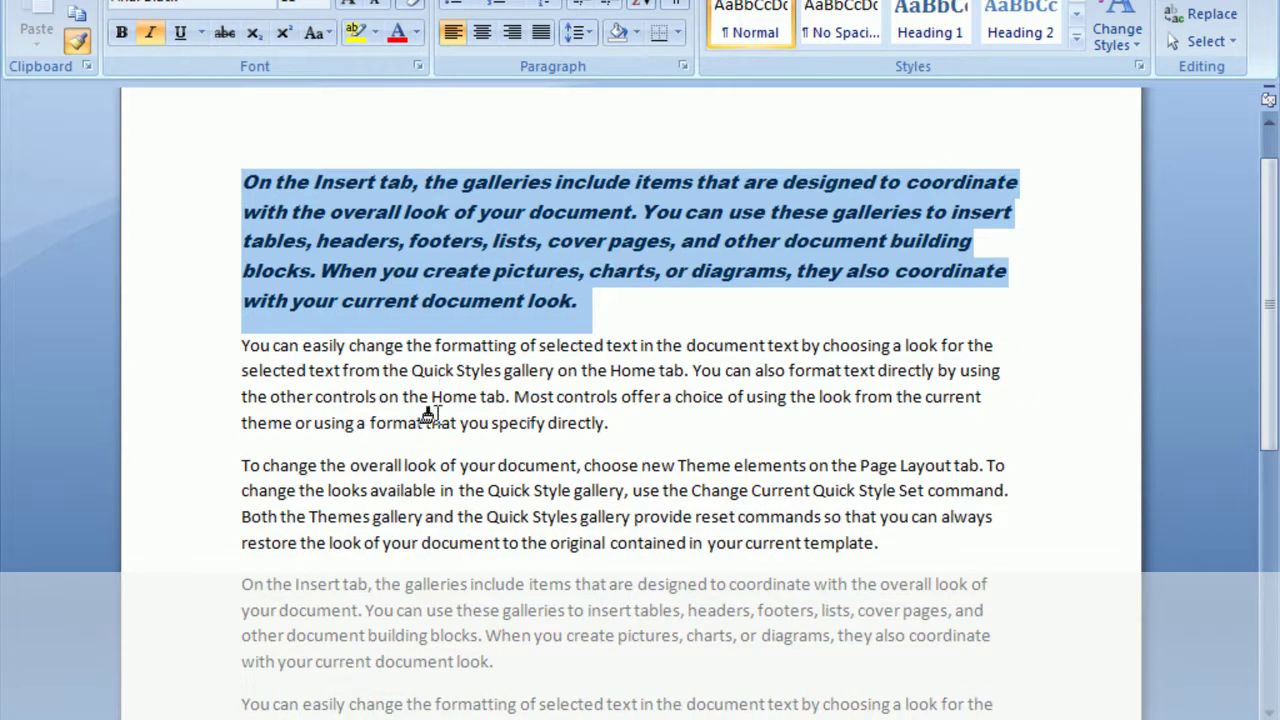
click(615, 322)
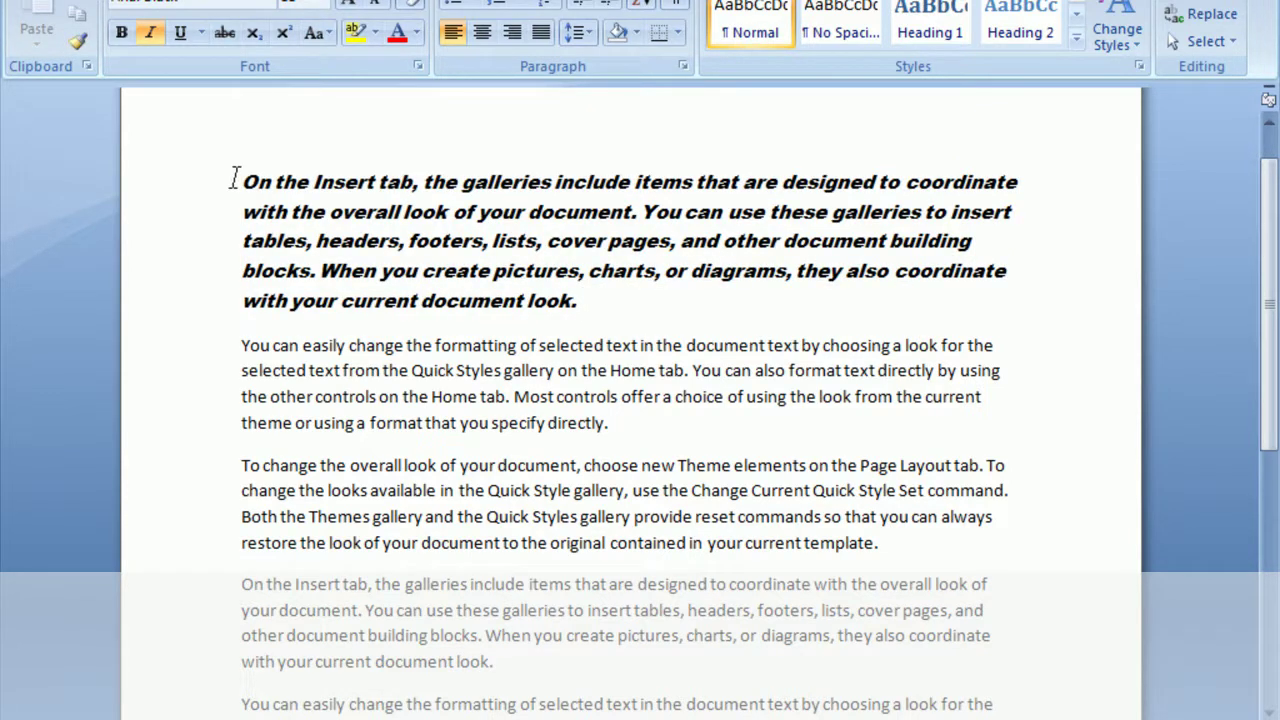
scroll(740, 460, down, 3)
scroll(740, 460, up, 3)
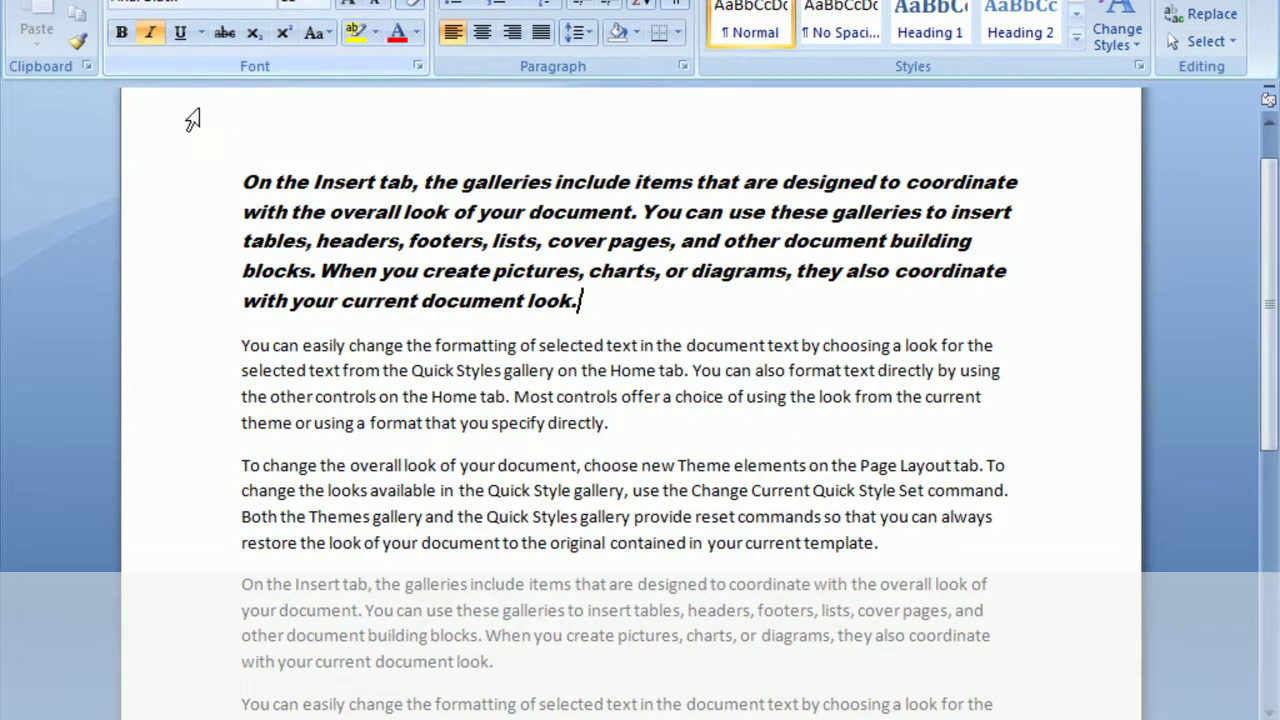
scroll(727, 357, down, 3)
scroll(713, 380, down, 1)
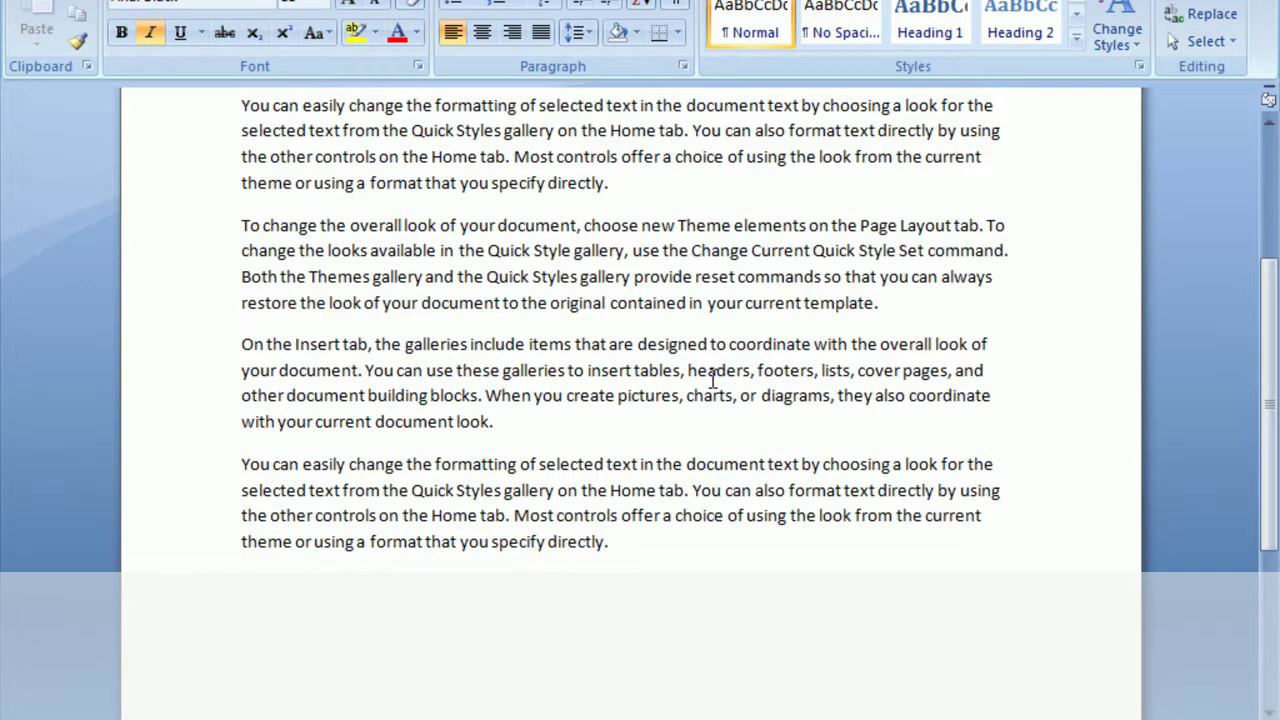
scroll(713, 380, down, 1)
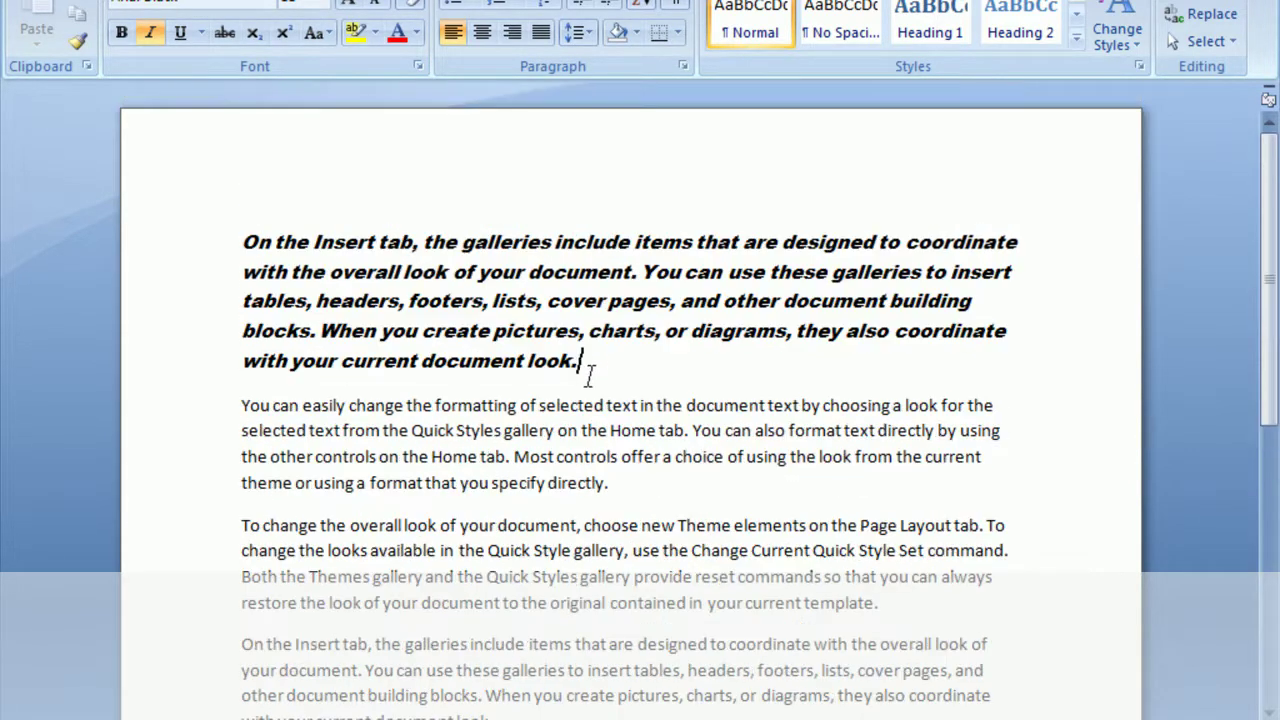
scroll(684, 399, down, 3)
scroll(700, 410, down, 2)
Step: Format-paint the first paragraph's italic Arial Black style onto the second, third and fourth paragraphs
mouse_move(243, 243)
mouse_down()
mouse_move(374, 242)
mouse_move(1054, 357)
mouse_up()
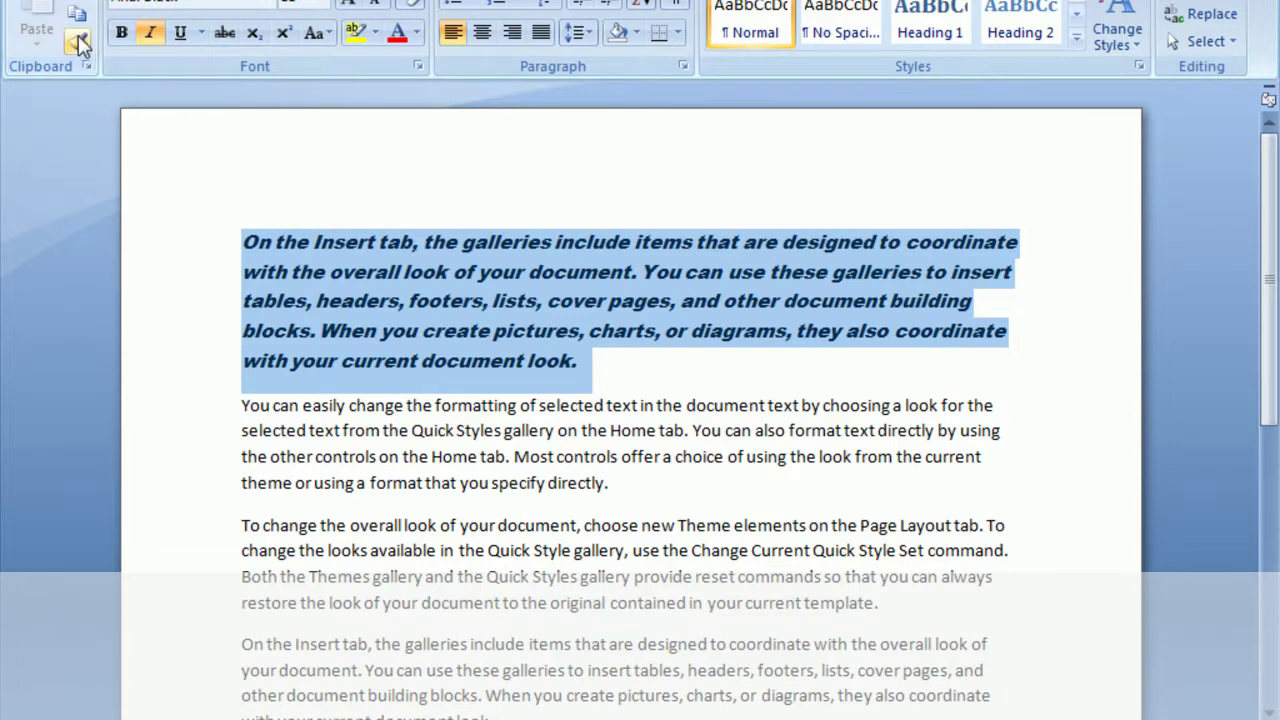
click(78, 38)
scroll(205, 405, down, 3)
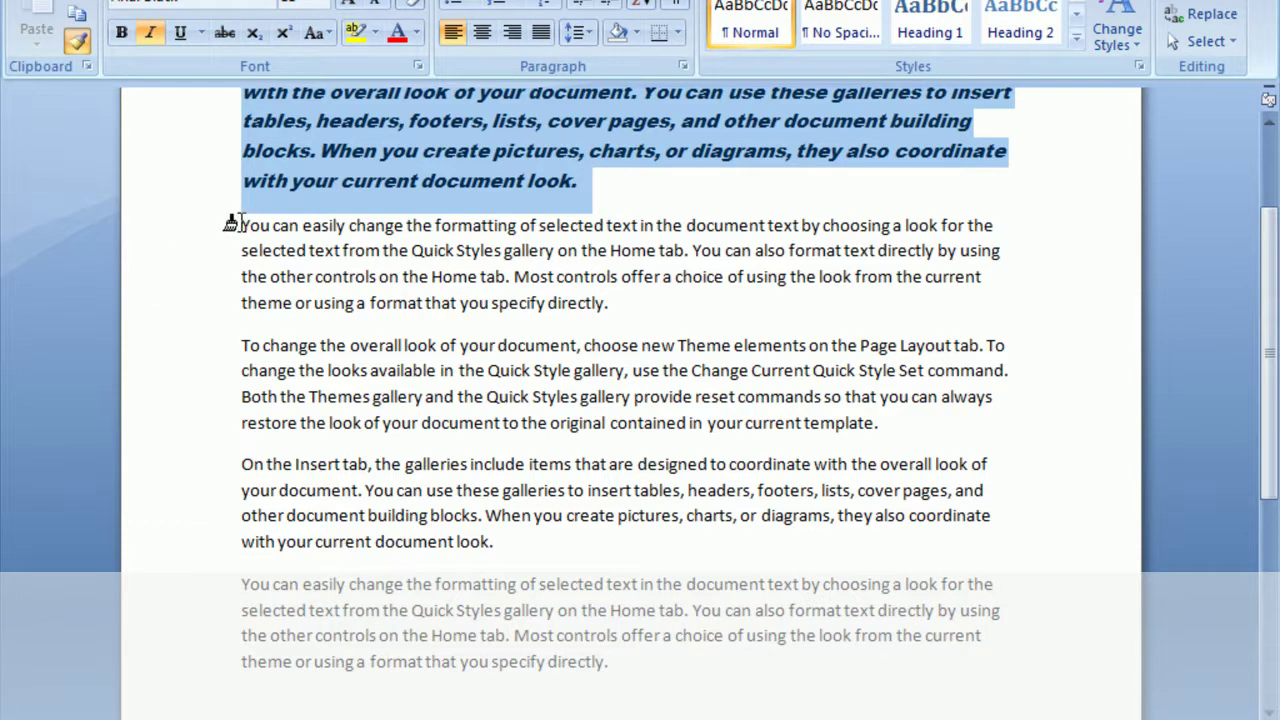
drag(240, 224, 830, 293)
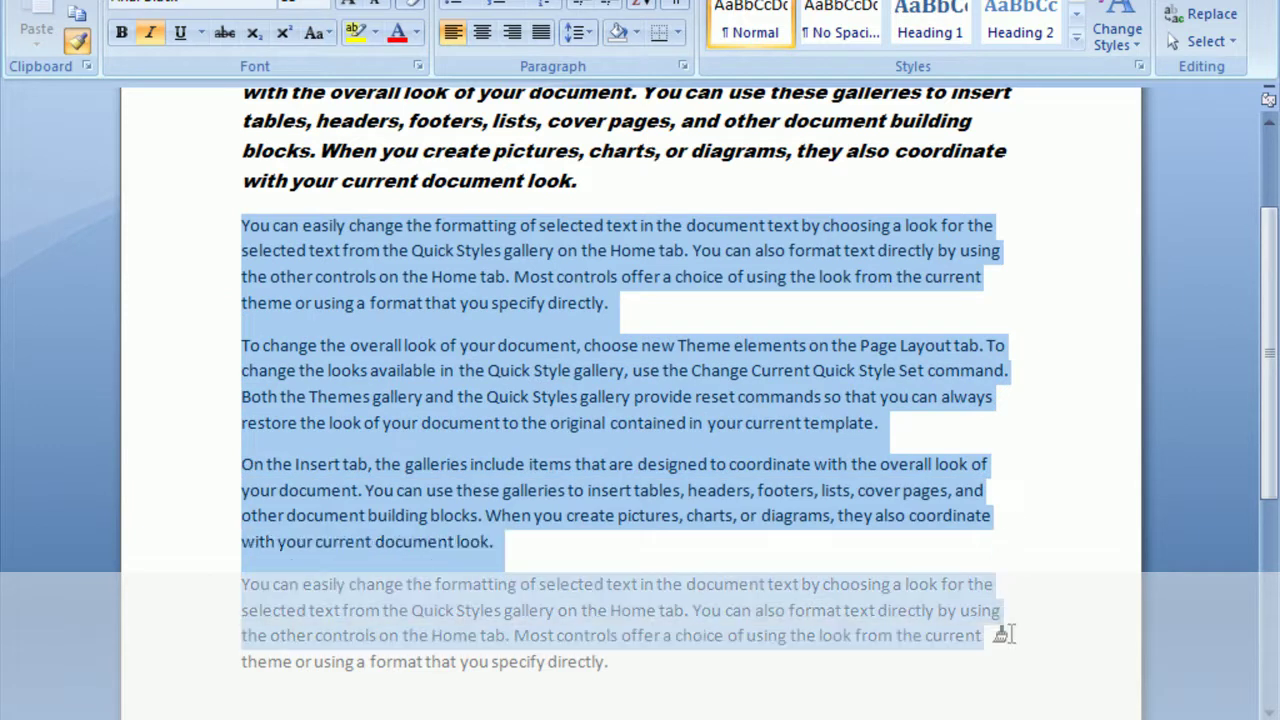
drag(1010, 474, 1003, 660)
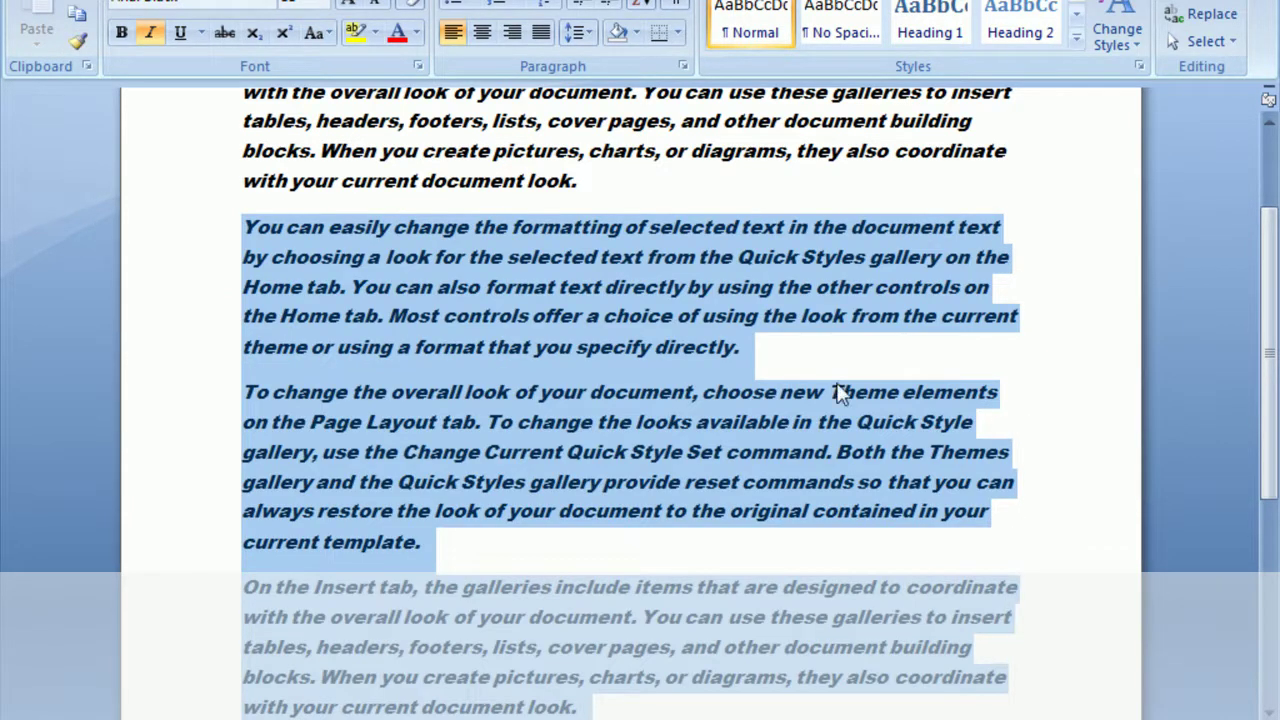
scroll(749, 369, up, 3)
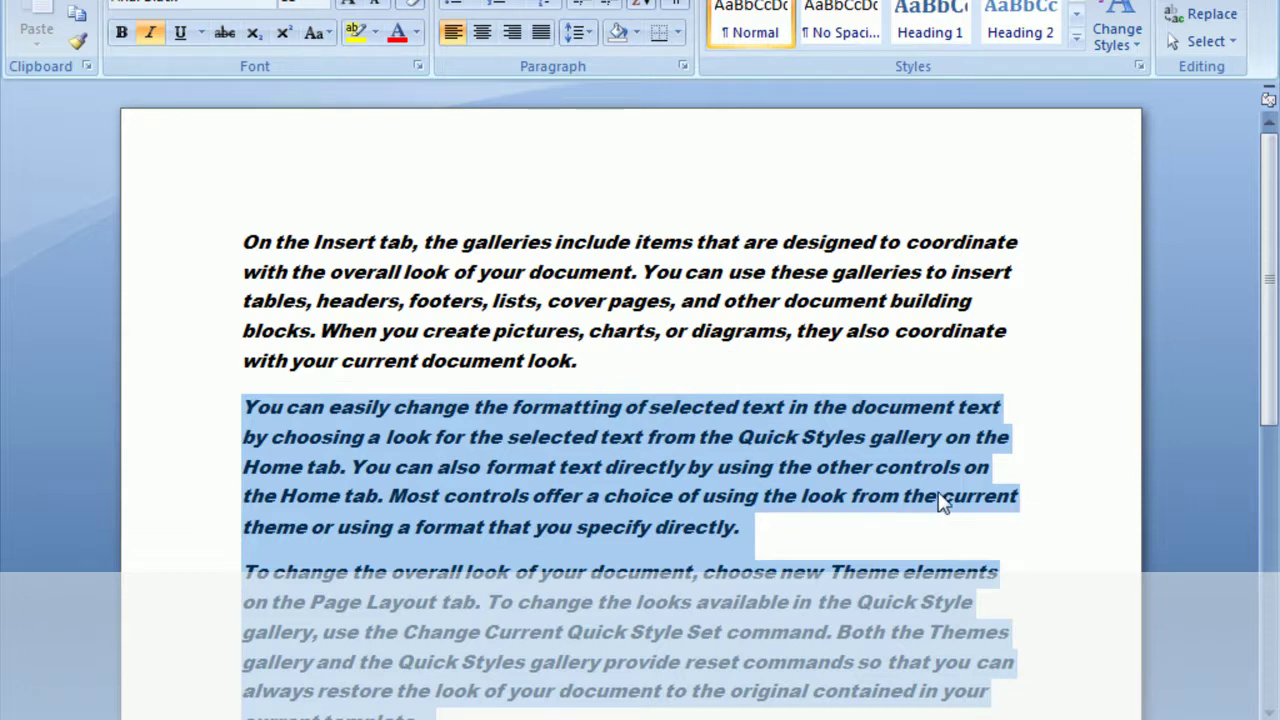
scroll(939, 479, down, 5)
scroll(1000, 430, down, 3)
click(1055, 385)
scroll(1005, 452, up, 4)
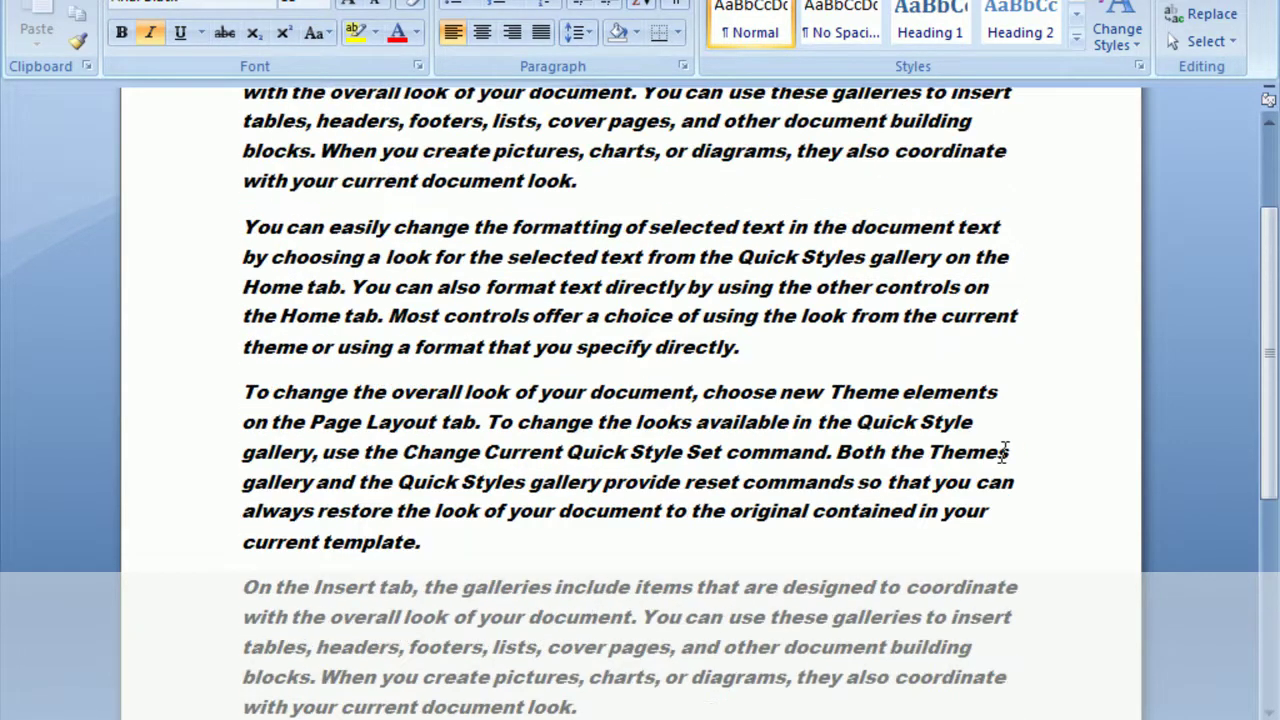
scroll(767, 428, up, 2)
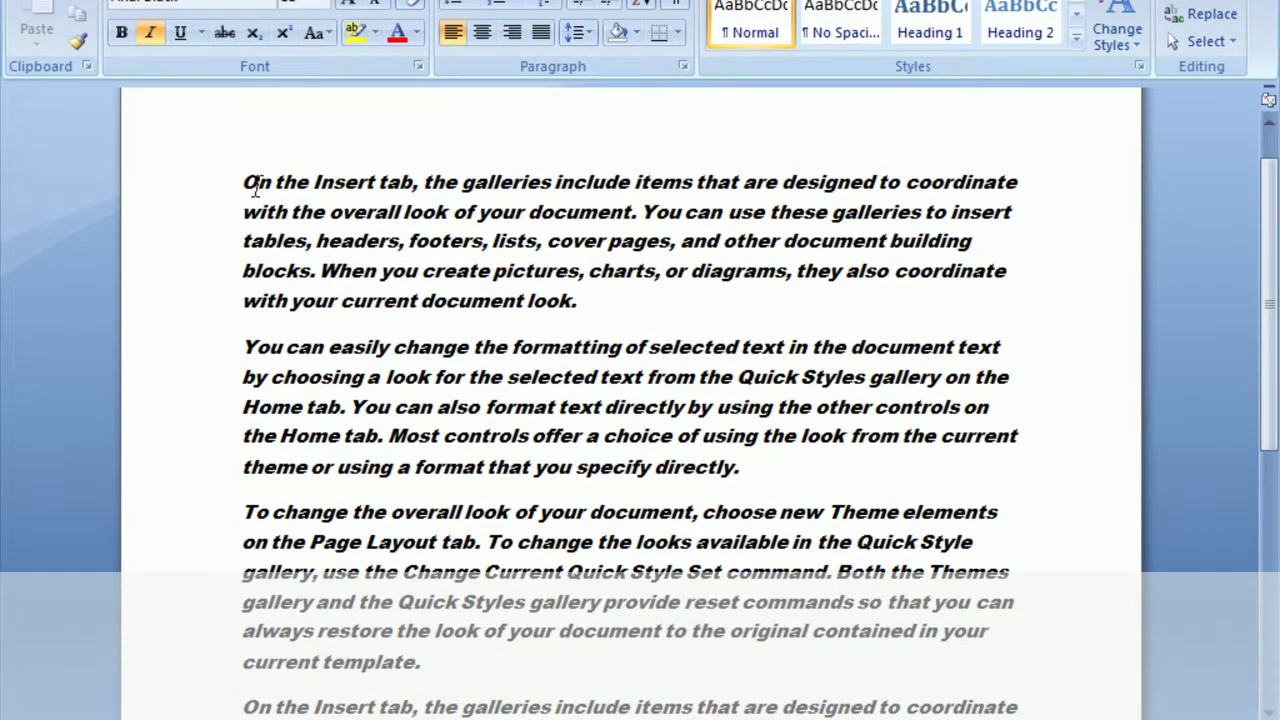
drag(236, 182, 1060, 178)
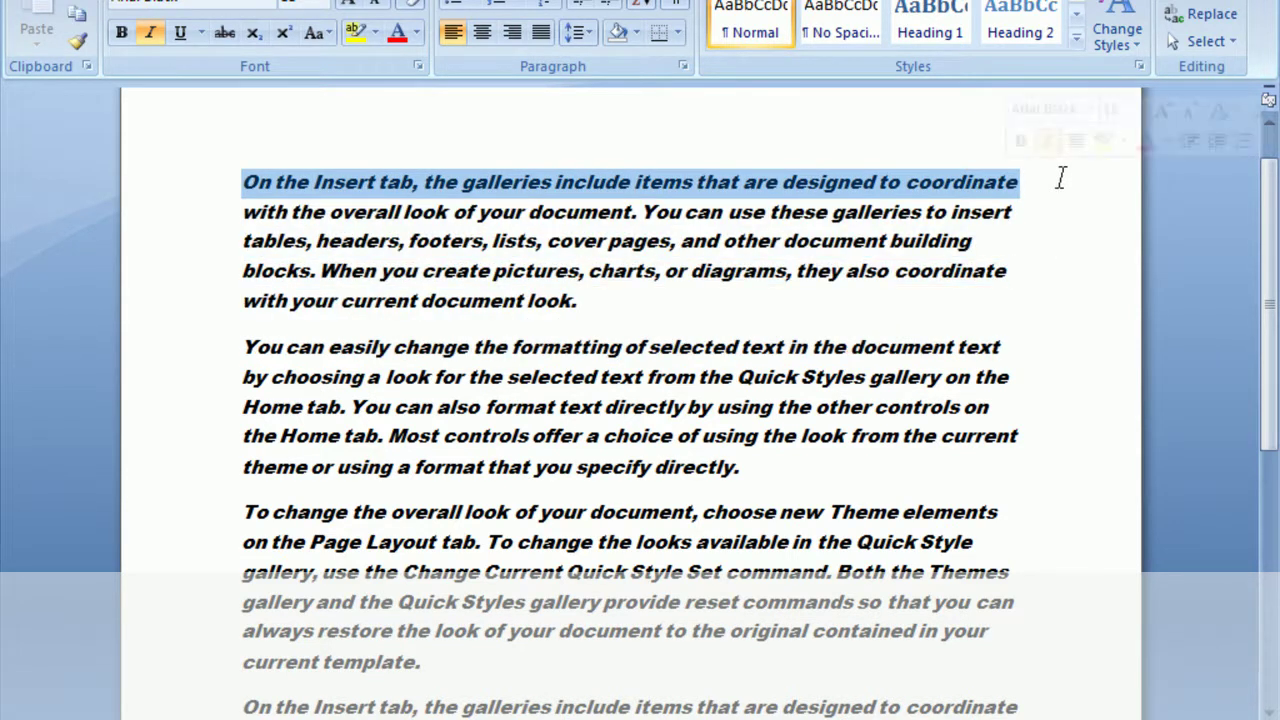
click(1060, 271)
scroll(1040, 350, down, 10)
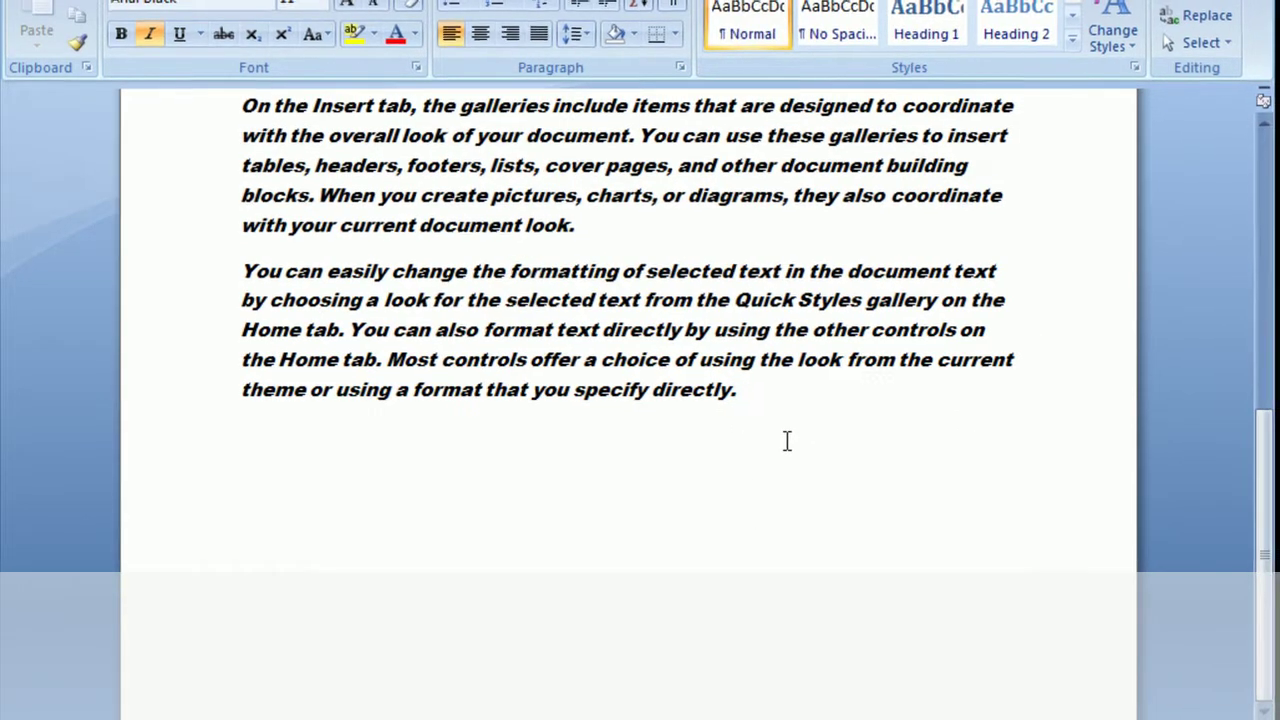
key(Return)
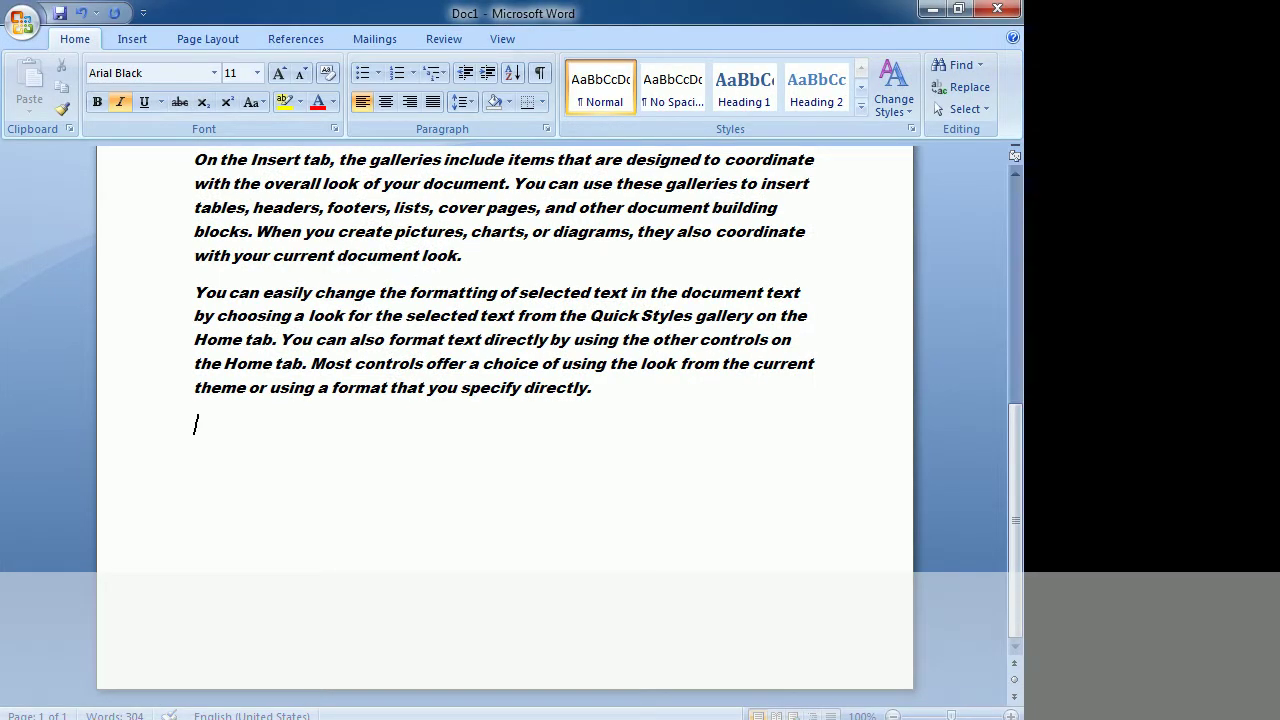
text(fdfddf)
text(kfjsfskdffs;fl; ;lf;f)
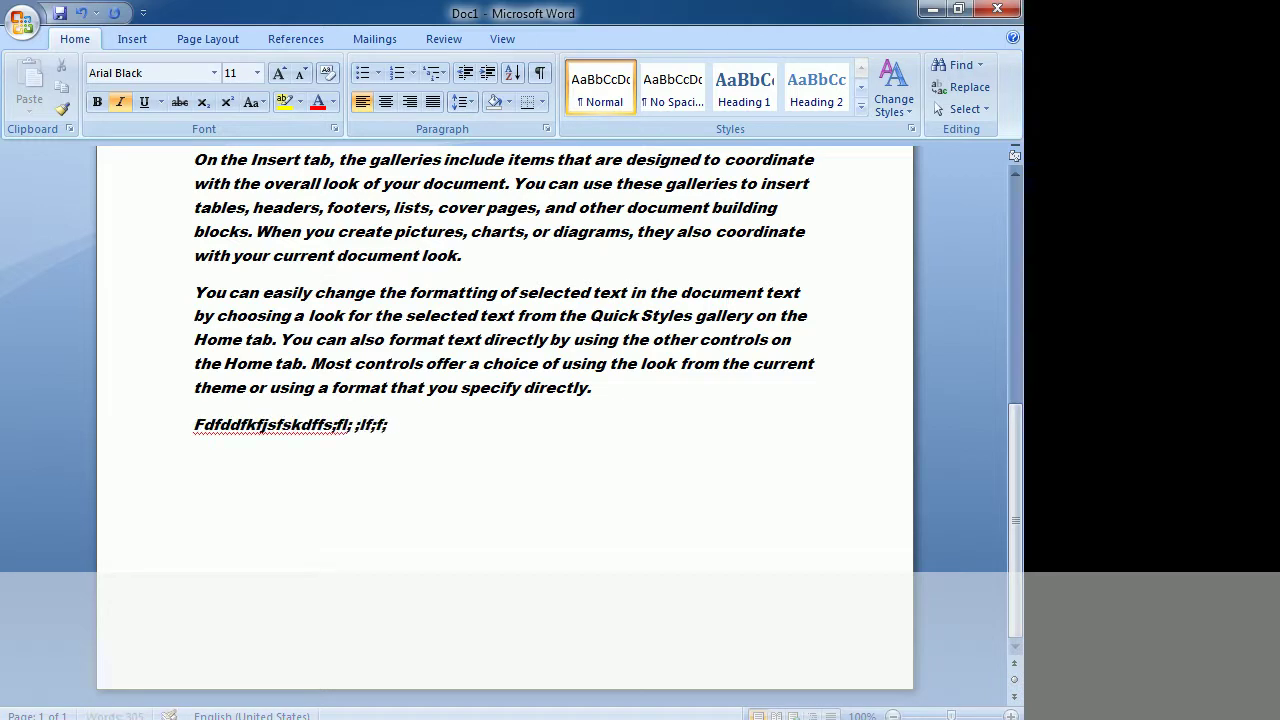
text(sd')
key(BackSpace)
key(BackSpace)
key(BackSpace)
key(BackSpace)
key(BackSpace)
key(BackSpace)
key(BackSpace)
key(BackSpace)
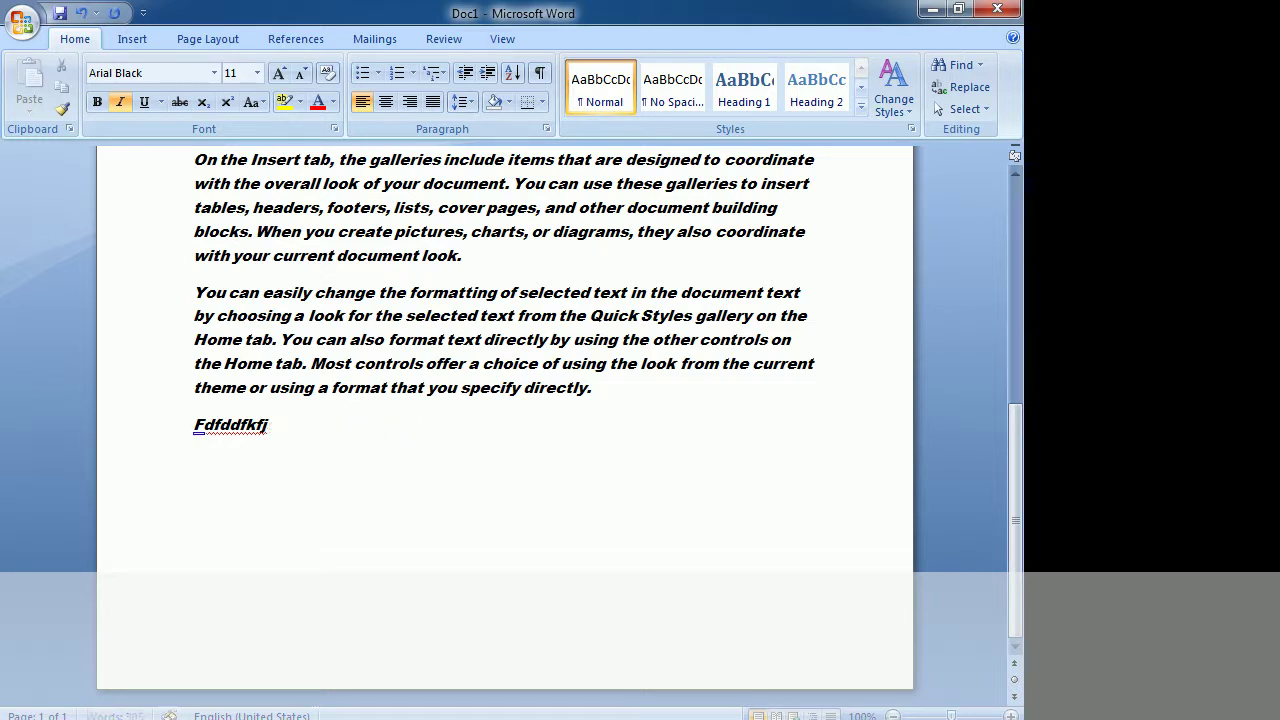
key(BackSpace)
key(BackSpace)
key(BackSpace)
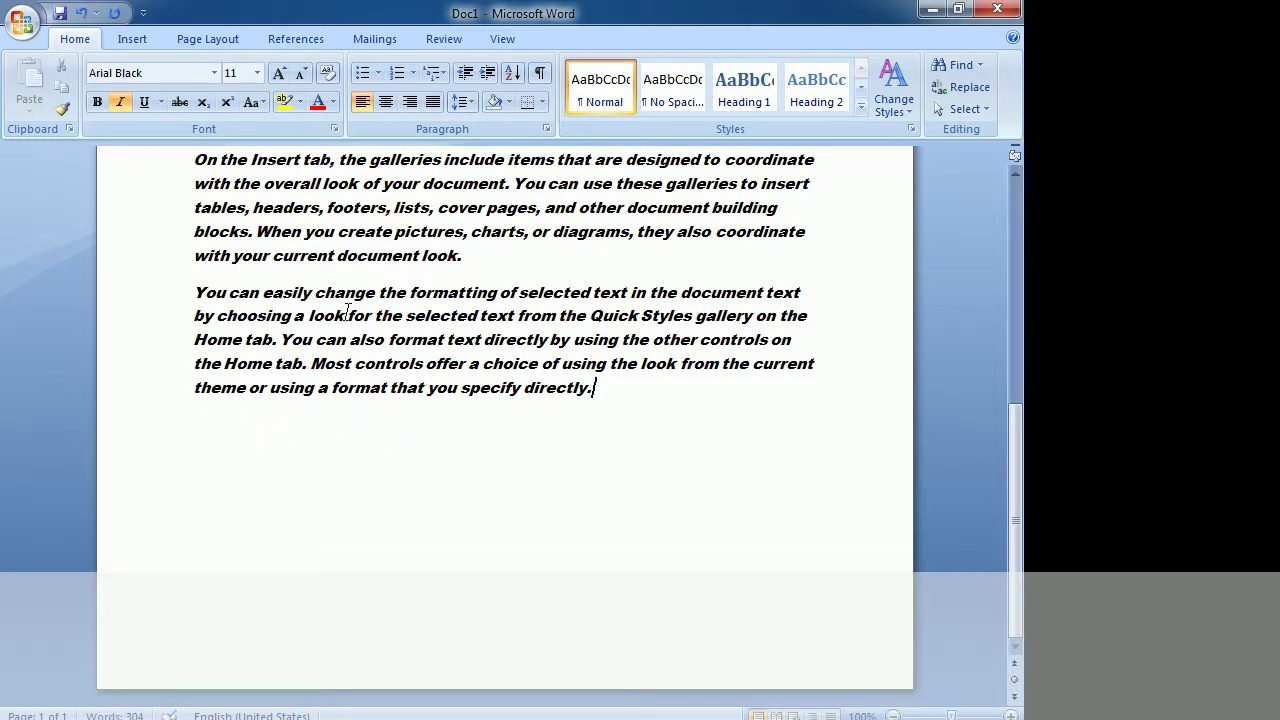
Step: Copy the last 'You can easily change the formatting' paragraph and start a new paragraph after it
drag(198, 292, 808, 400)
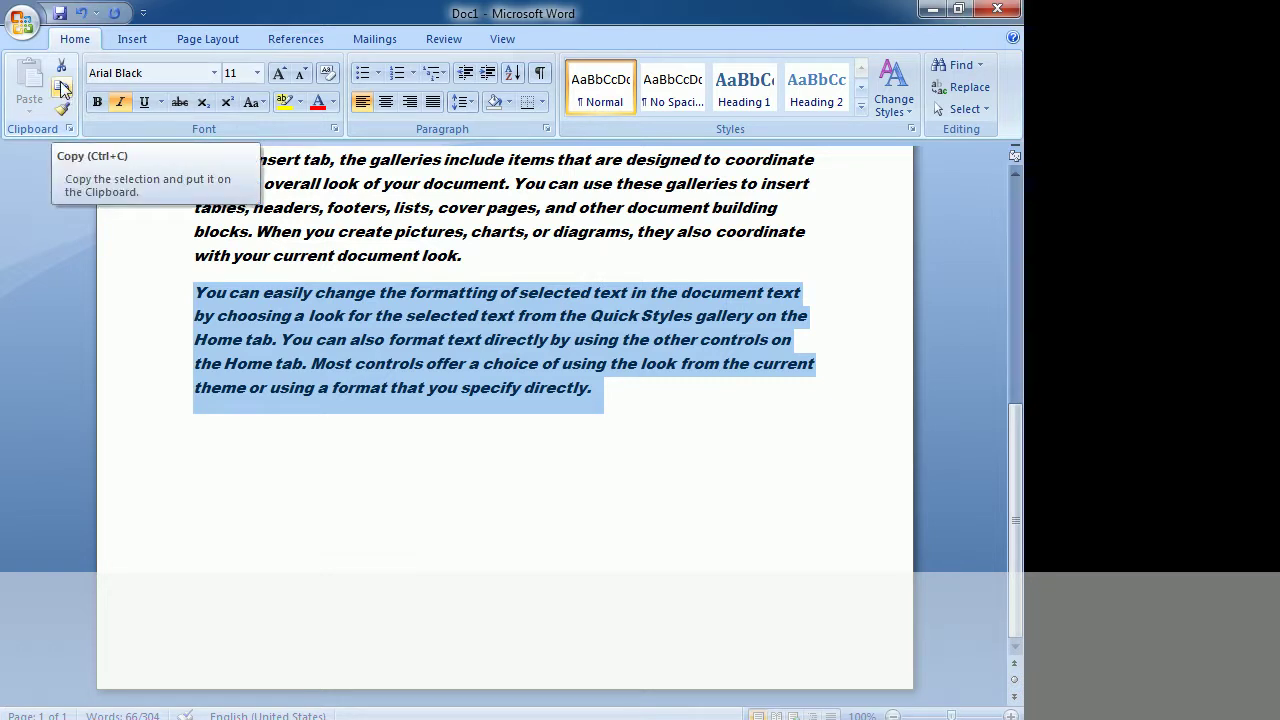
click(61, 89)
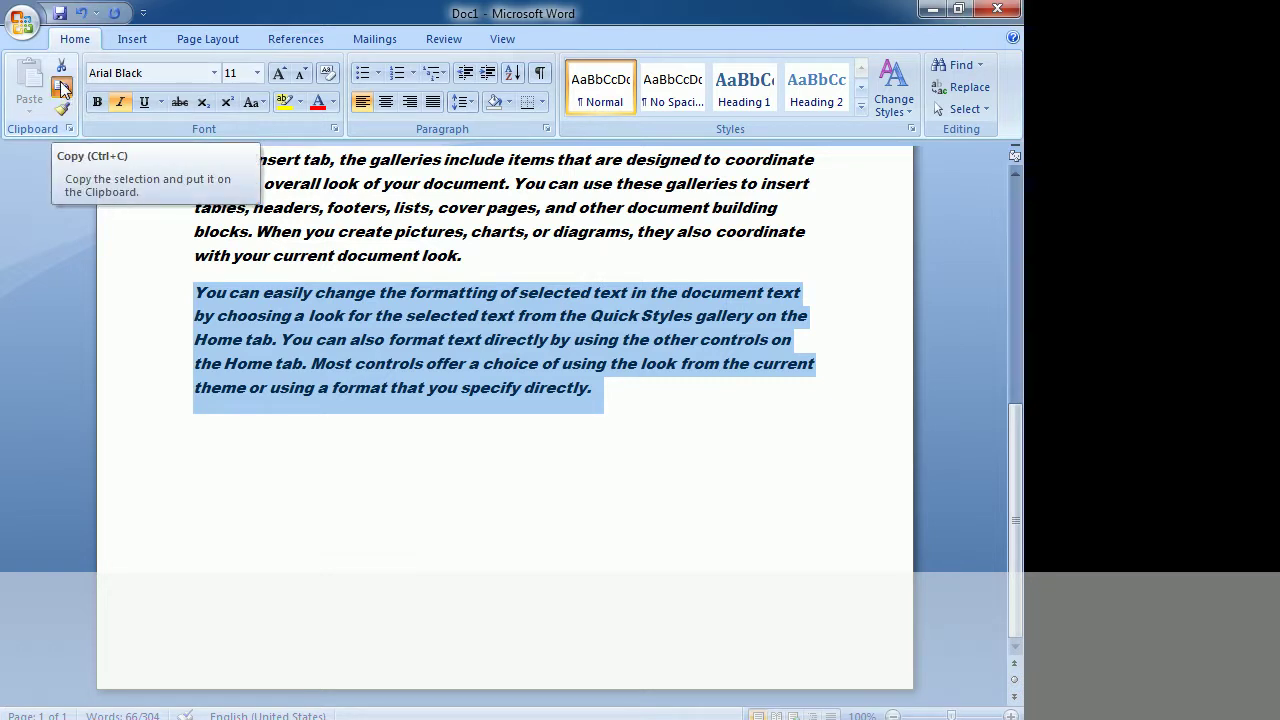
click(607, 400)
key(Return)
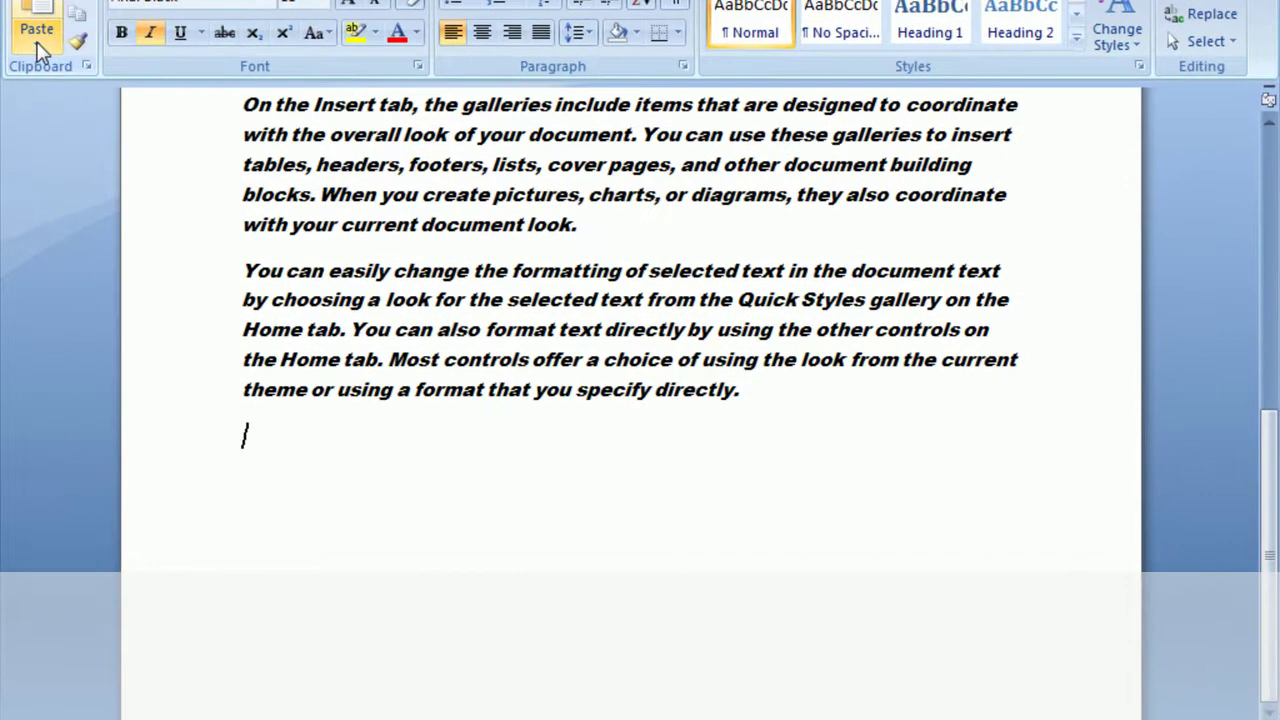
click(29, 109)
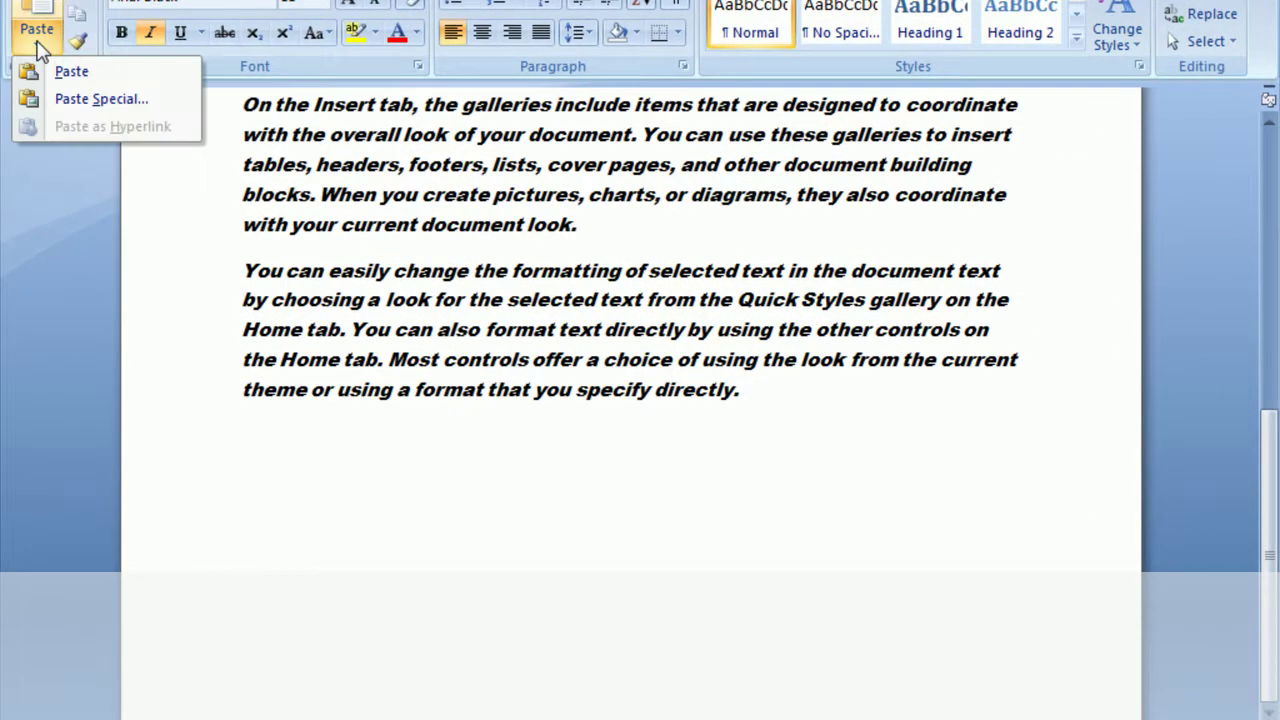
click(47, 35)
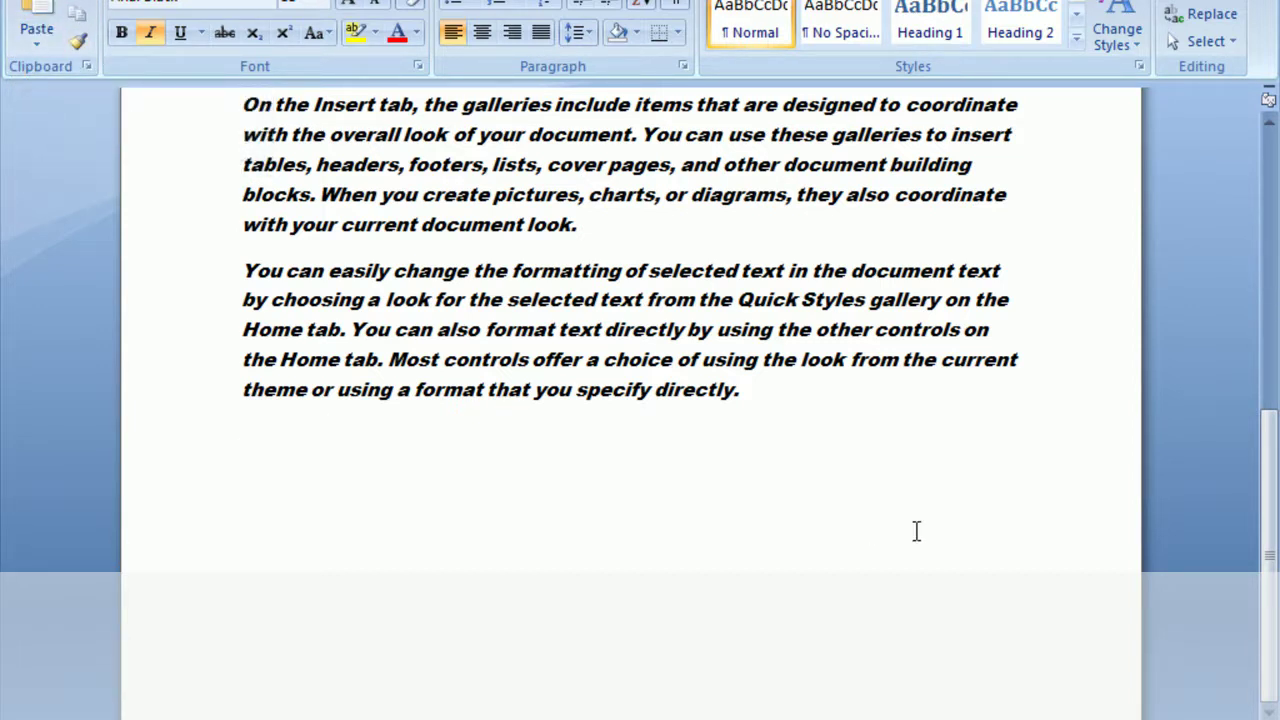
Step: Paste the copied paragraph seven times at the end of the document
key(ctrl+v)
key(ctrl+v)
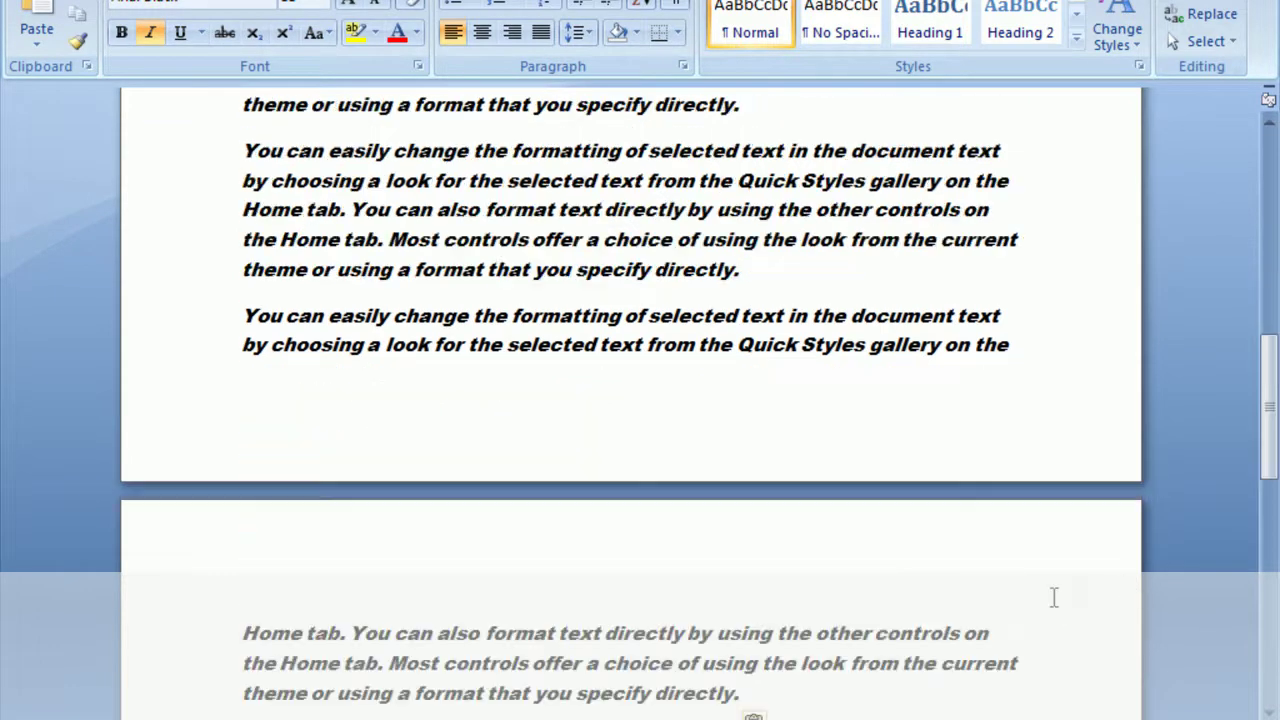
key(ctrl+v)
key(ctrl+v)
key(ctrl+v)
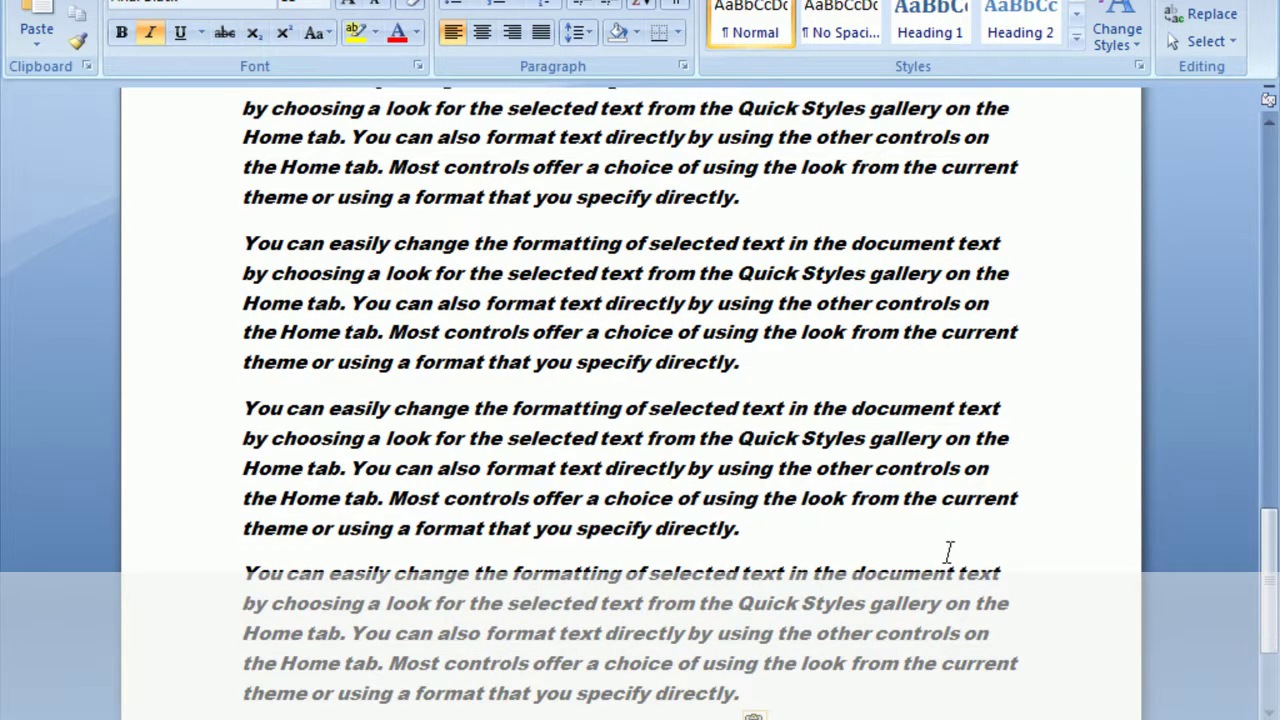
key(ctrl+v)
key(ctrl+v)
key(ctrl+v)
key(ctrl+v)
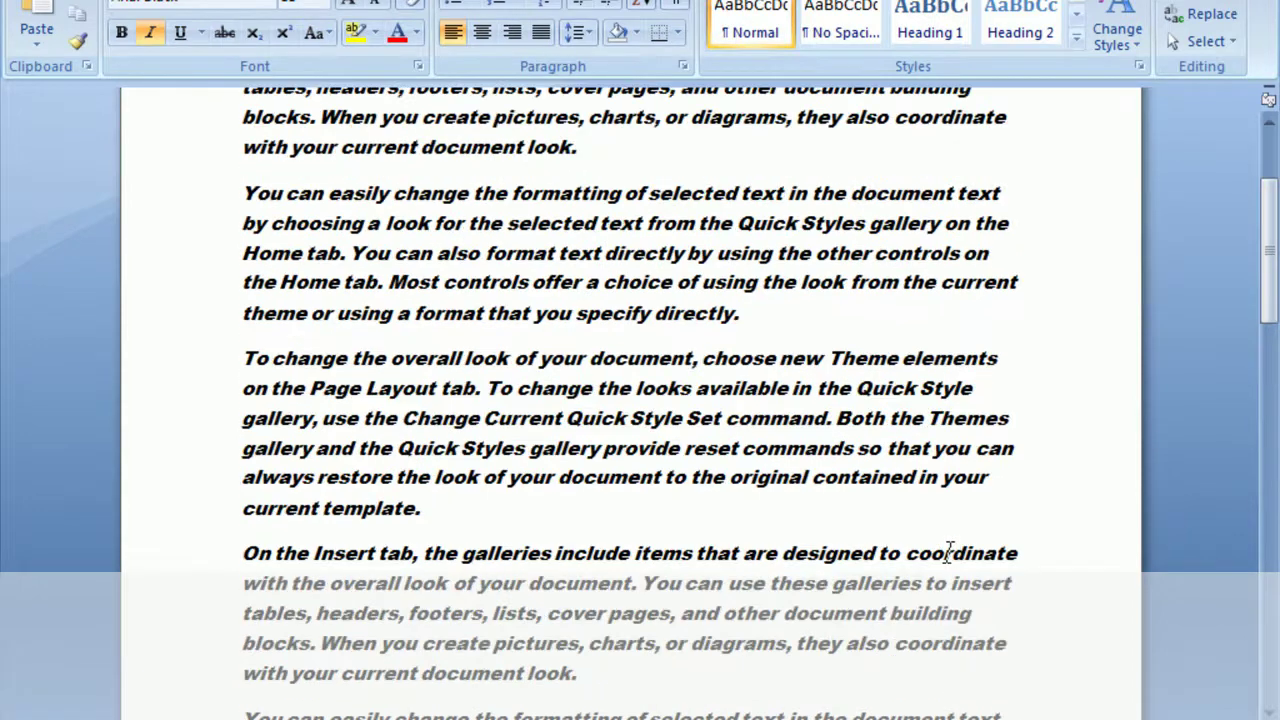
key(ctrl+v)
key(ctrl+v)
key(ctrl+v)
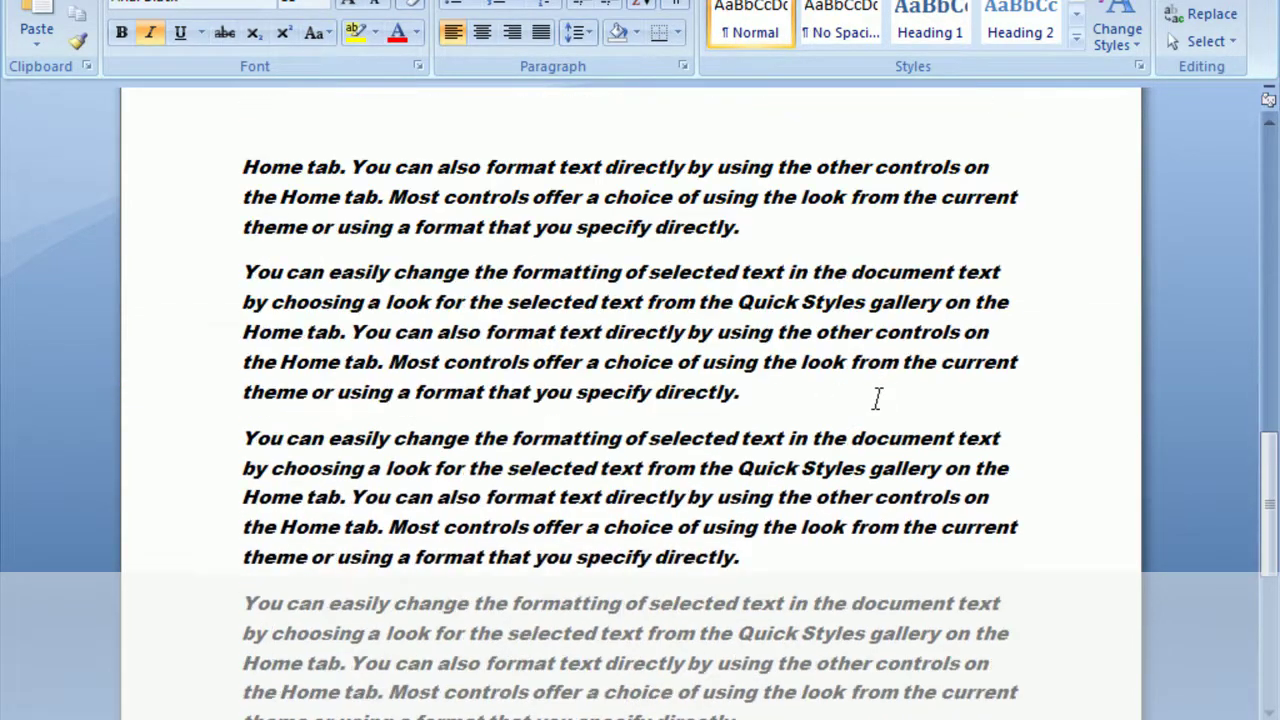
key(ctrl+v)
key(ctrl+v)
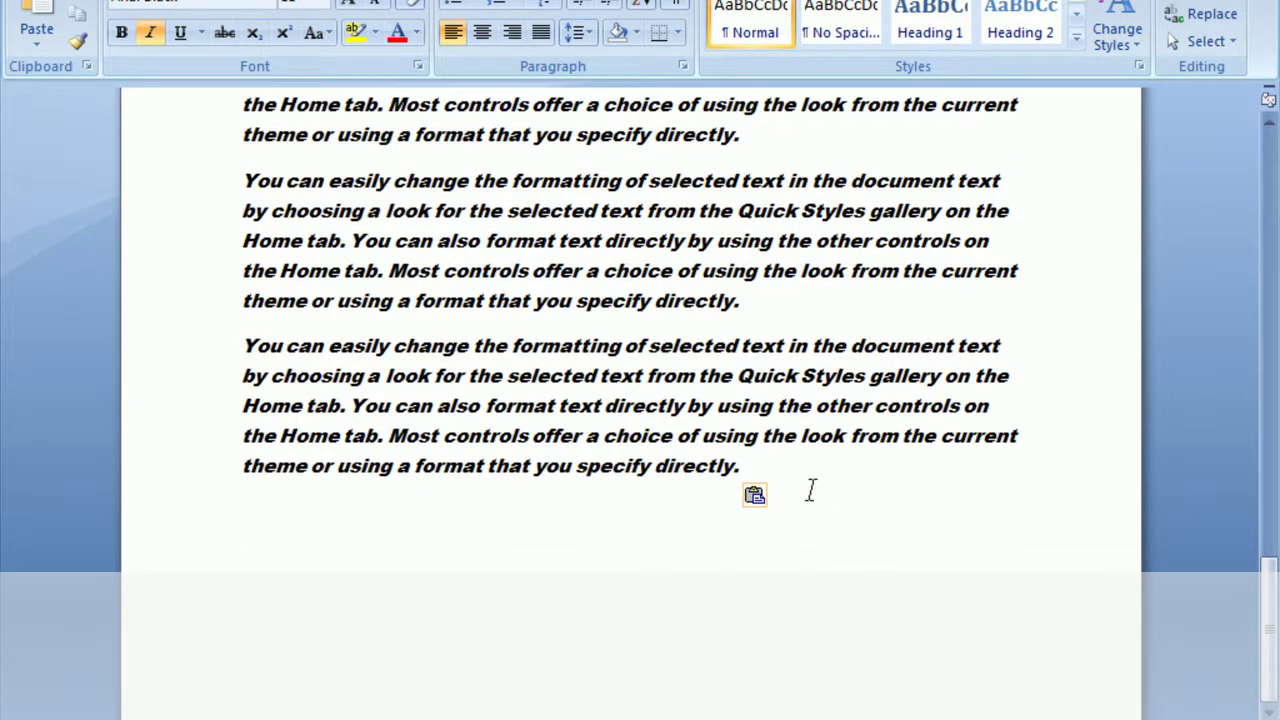
key(ctrl+v)
key(ctrl+v)
key(ctrl+v)
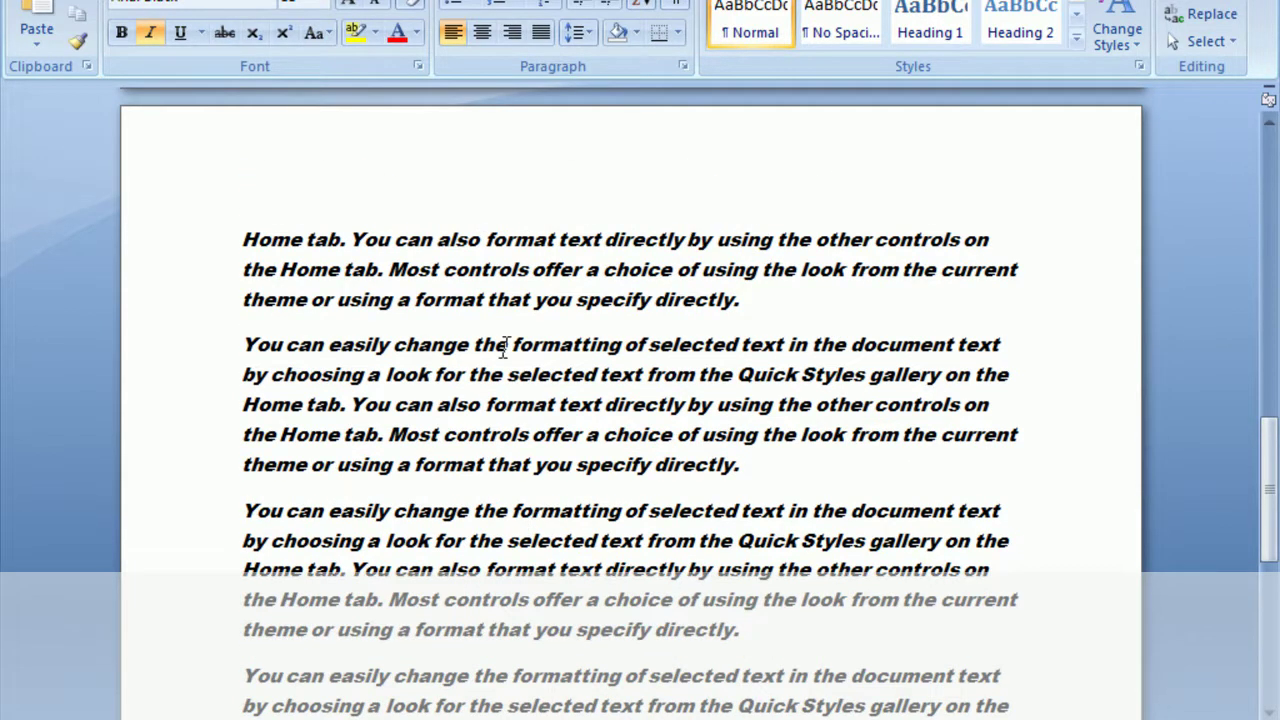
key(ctrl+v)
key(ctrl+v)
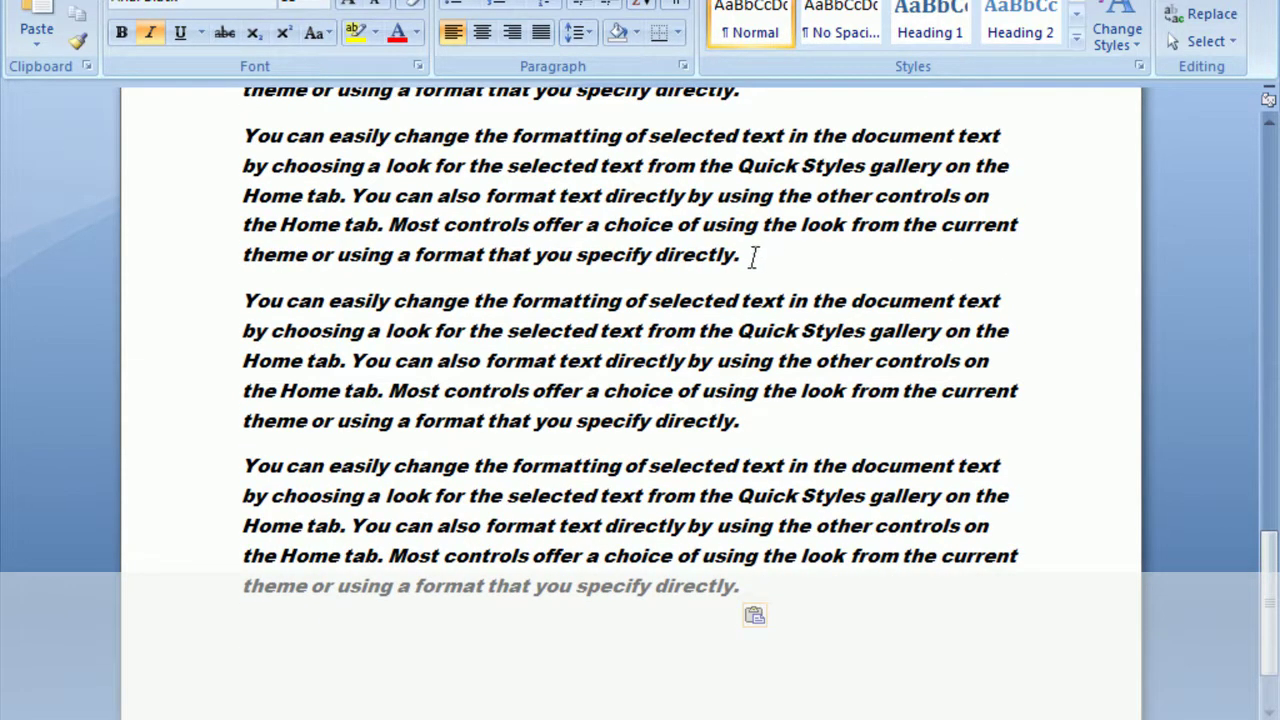
scroll(748, 420, down, 1)
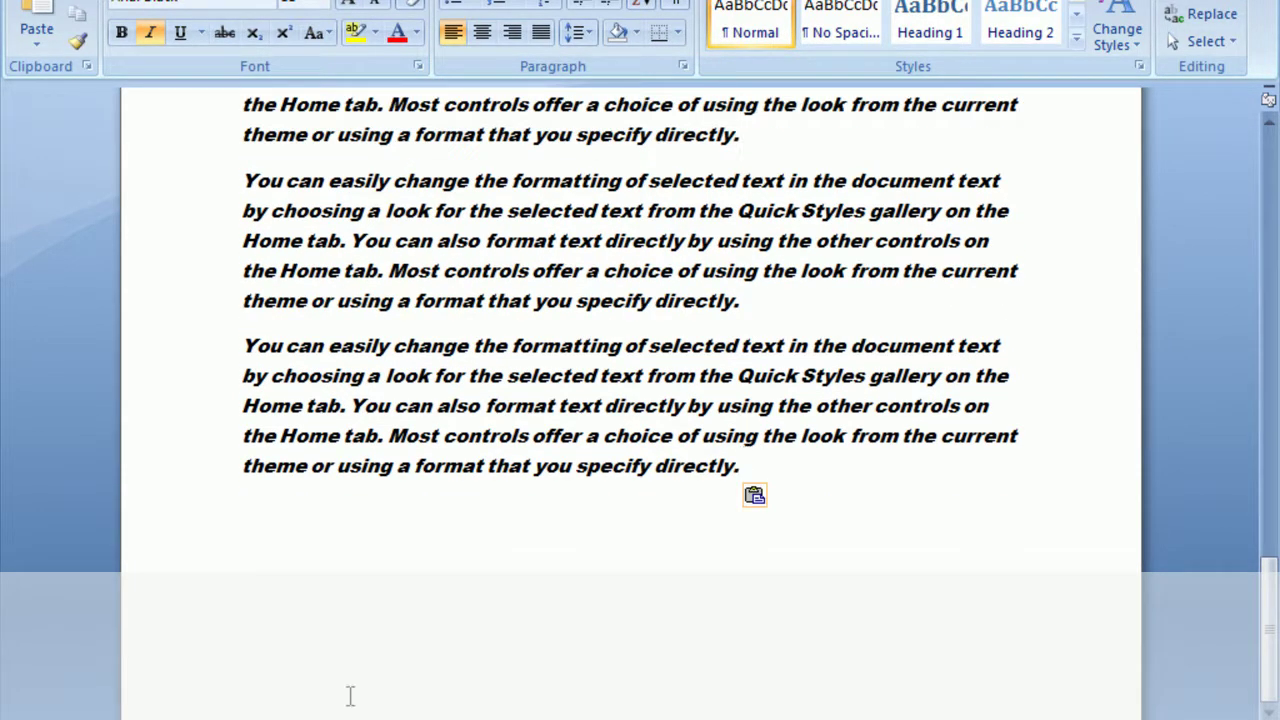
Step: Undo the last pasted copy and turn italic off at the insertion point
click(750, 468)
key(ctrl+z)
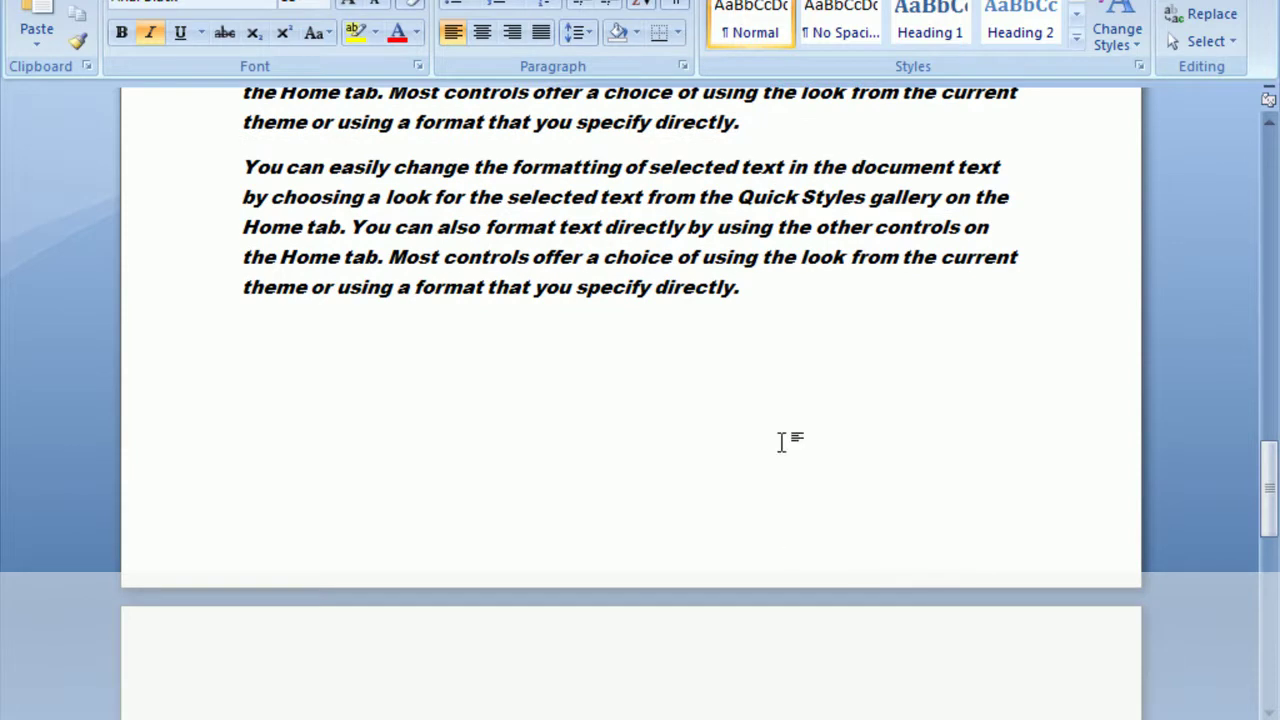
click(150, 35)
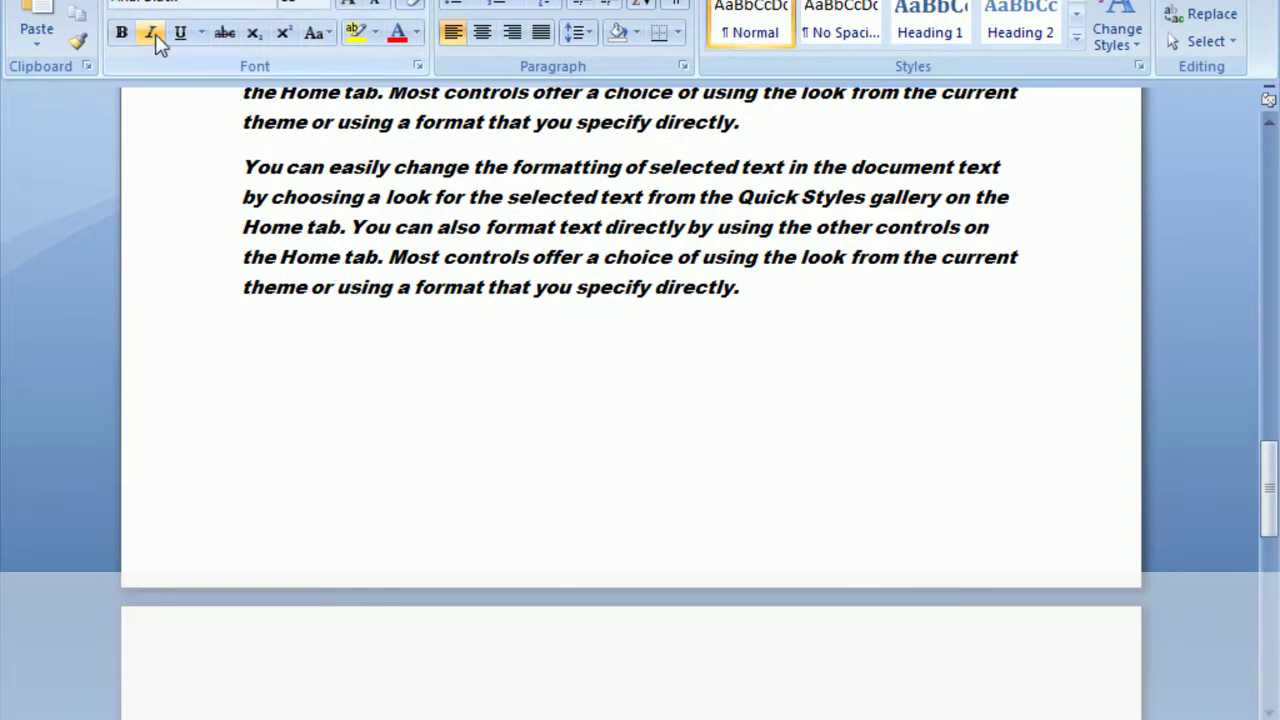
Step: Scroll through the pasted pages and back up to the opening 'On the Insert tab' paragraph
scroll(590, 655, down, 10)
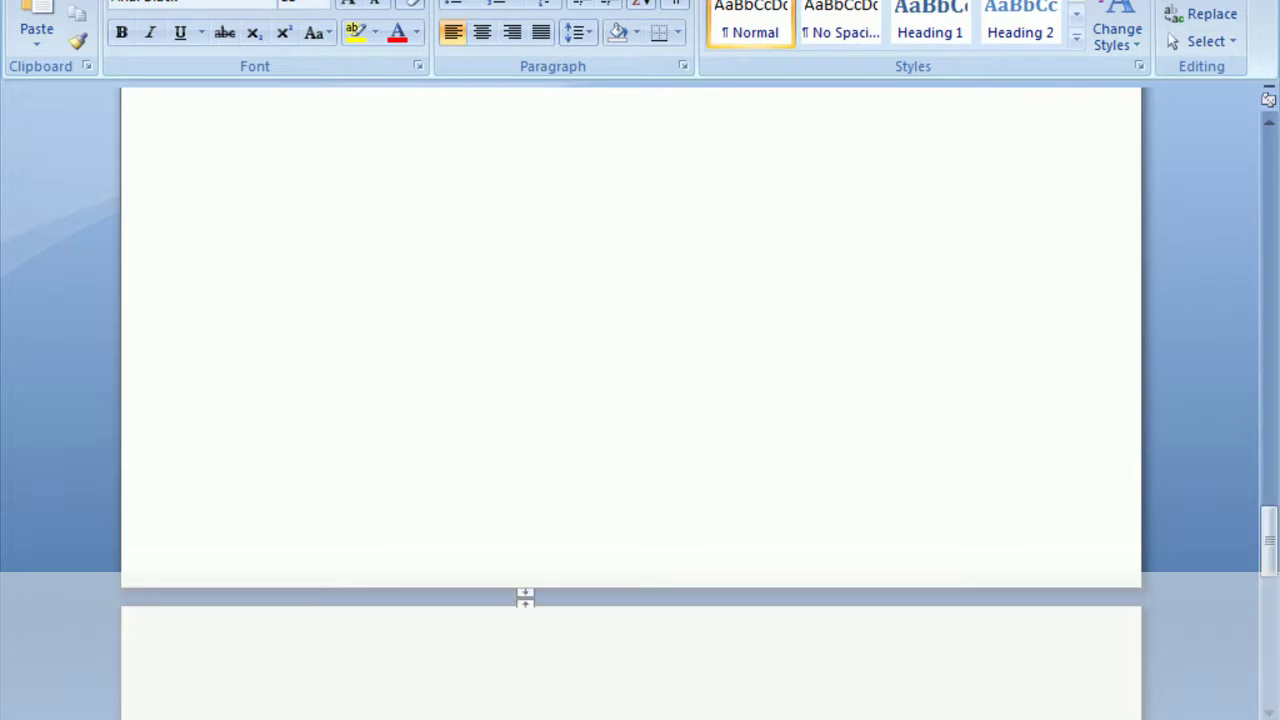
scroll(680, 611, up, 5)
scroll(687, 610, up, 5)
scroll(687, 610, up, 5)
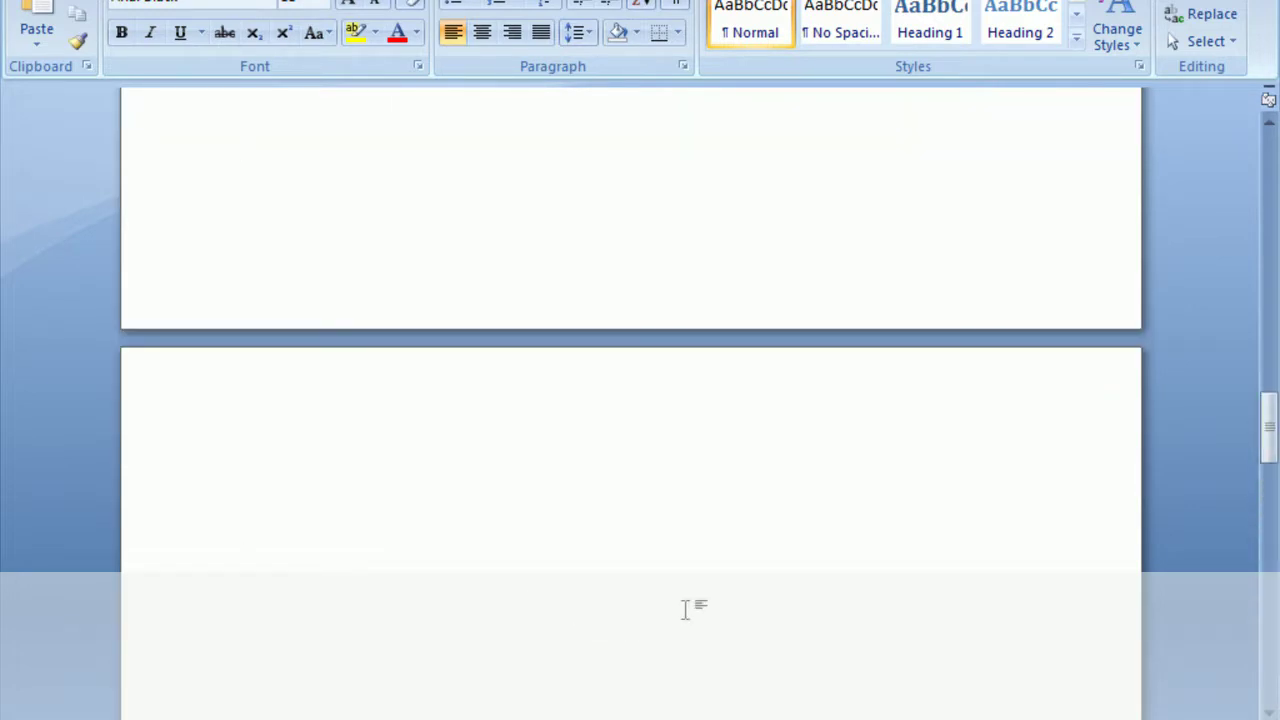
scroll(687, 610, up, 5)
scroll(687, 607, up, 2)
scroll(687, 608, up, 2)
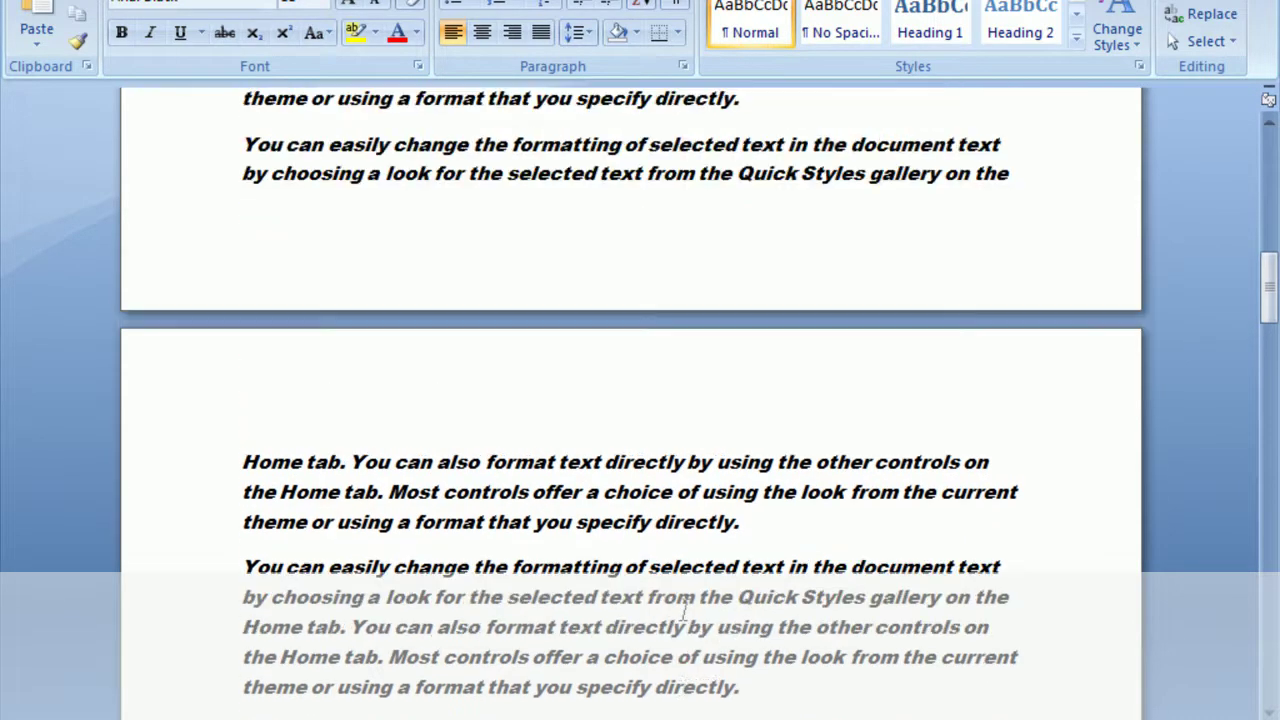
scroll(687, 570, up, 2)
scroll(687, 538, up, 3)
scroll(687, 538, up, 3)
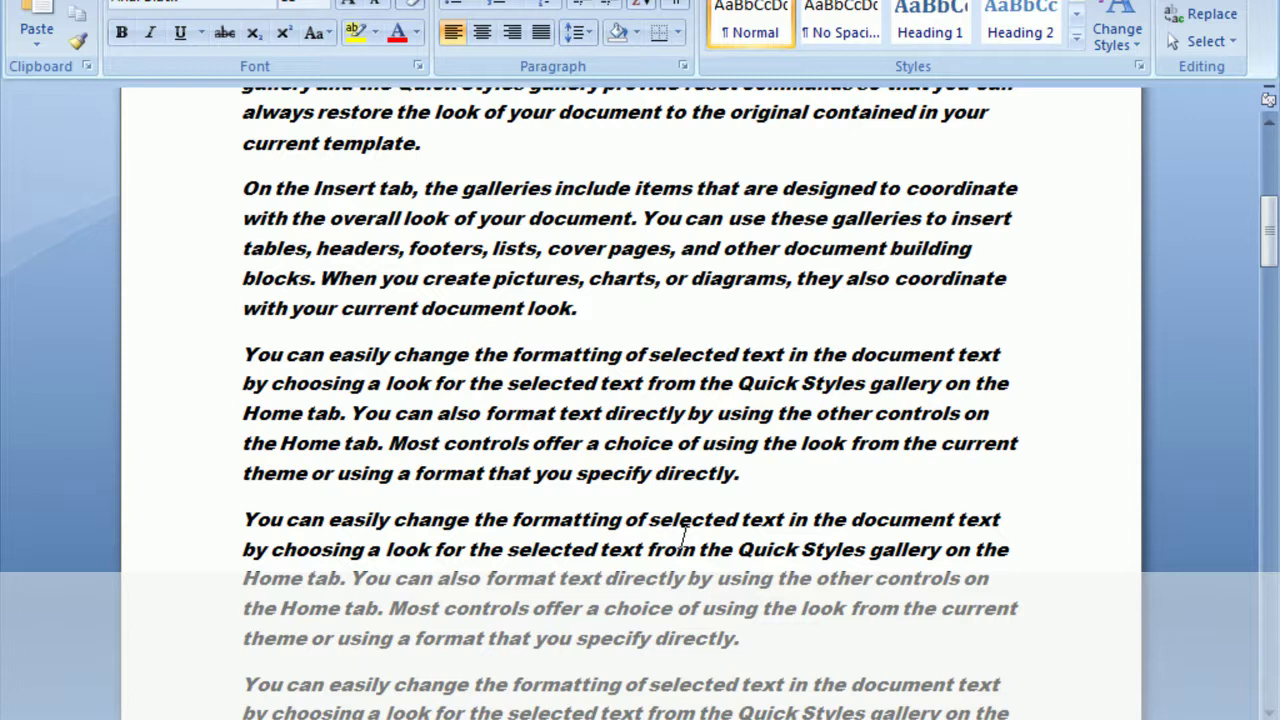
scroll(740, 445, down, 3)
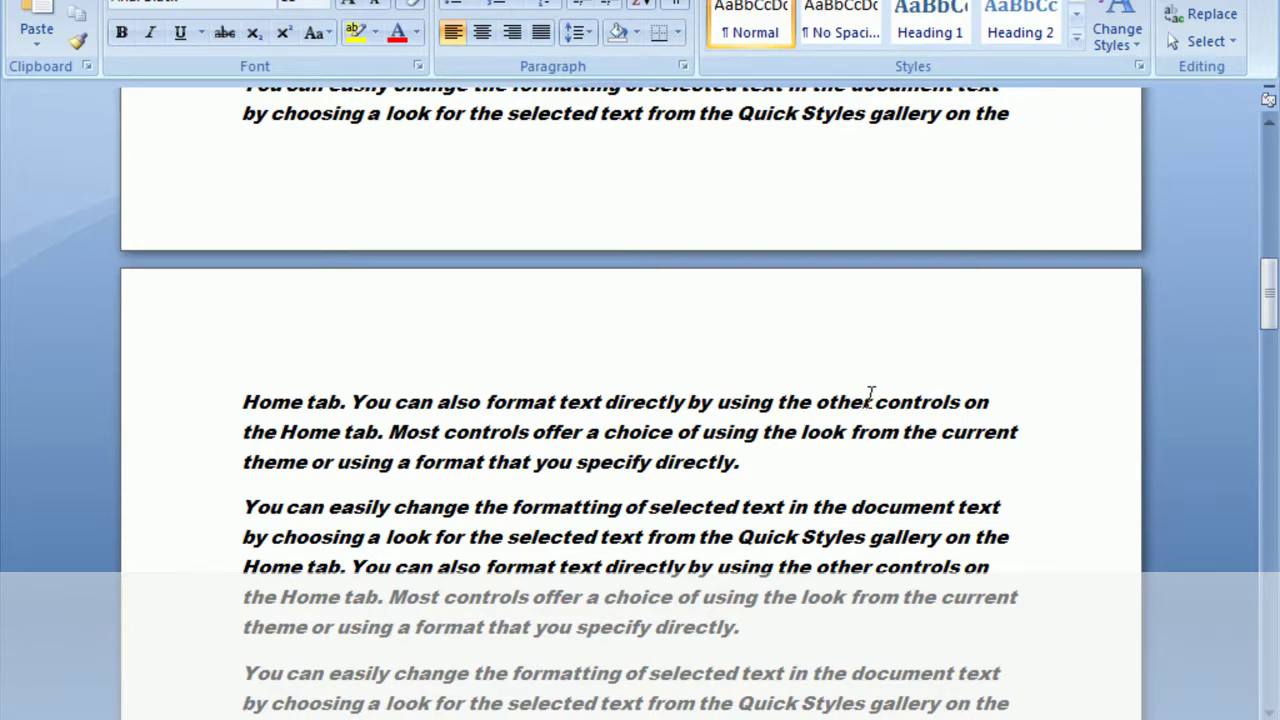
scroll(890, 470, down, 5)
scroll(908, 514, down, 2)
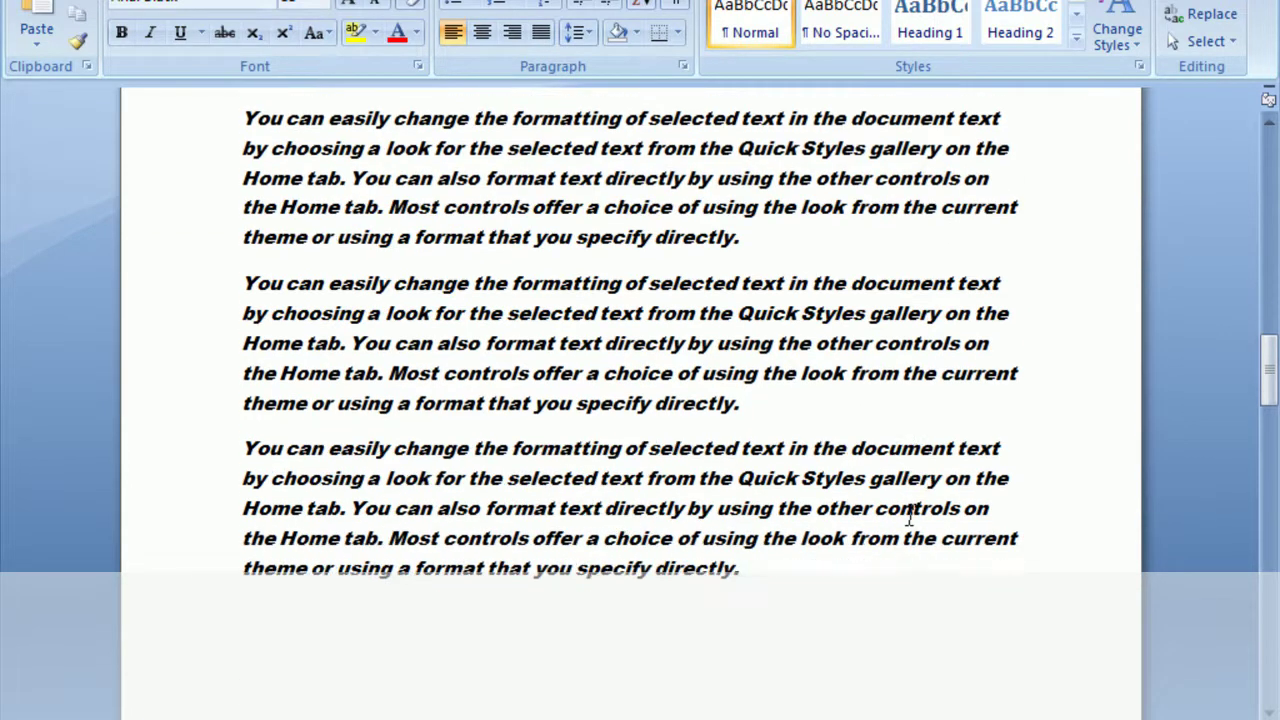
scroll(906, 549, down, 5)
scroll(907, 552, down, 3)
scroll(907, 552, up, 3)
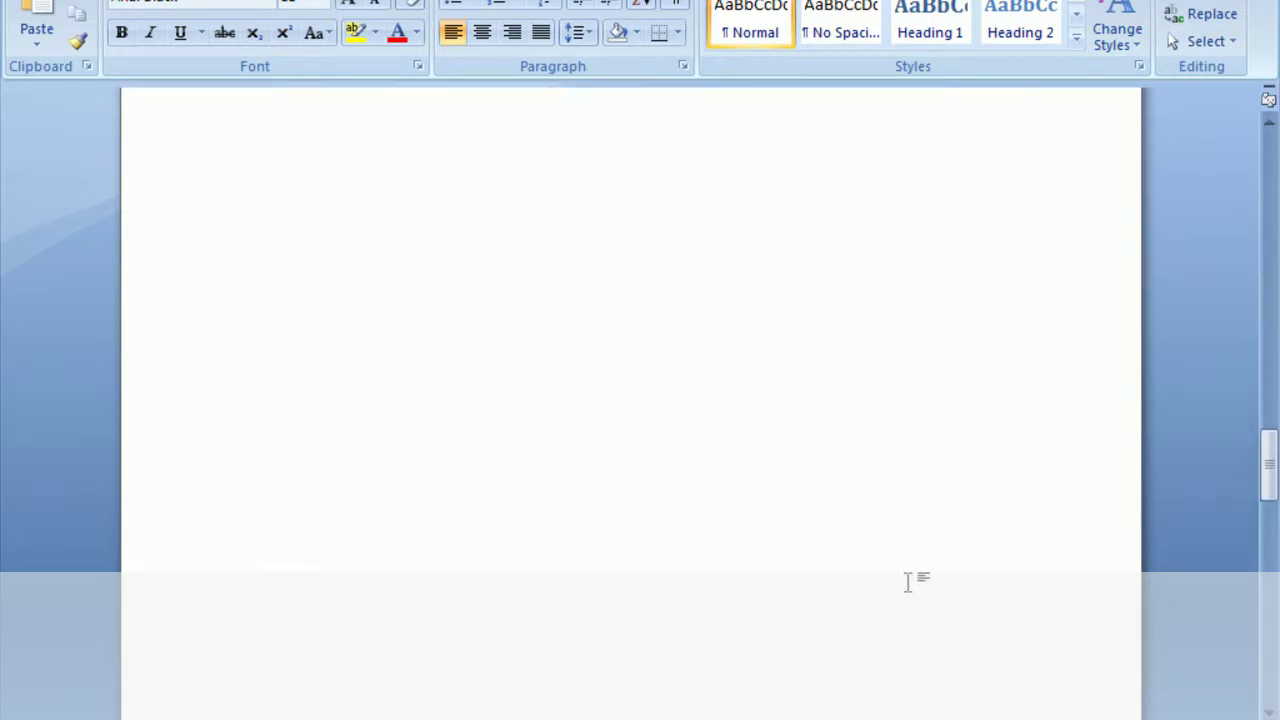
scroll(908, 570, up, 5)
scroll(908, 583, up, 2)
scroll(907, 582, up, 3)
scroll(907, 582, up, 3)
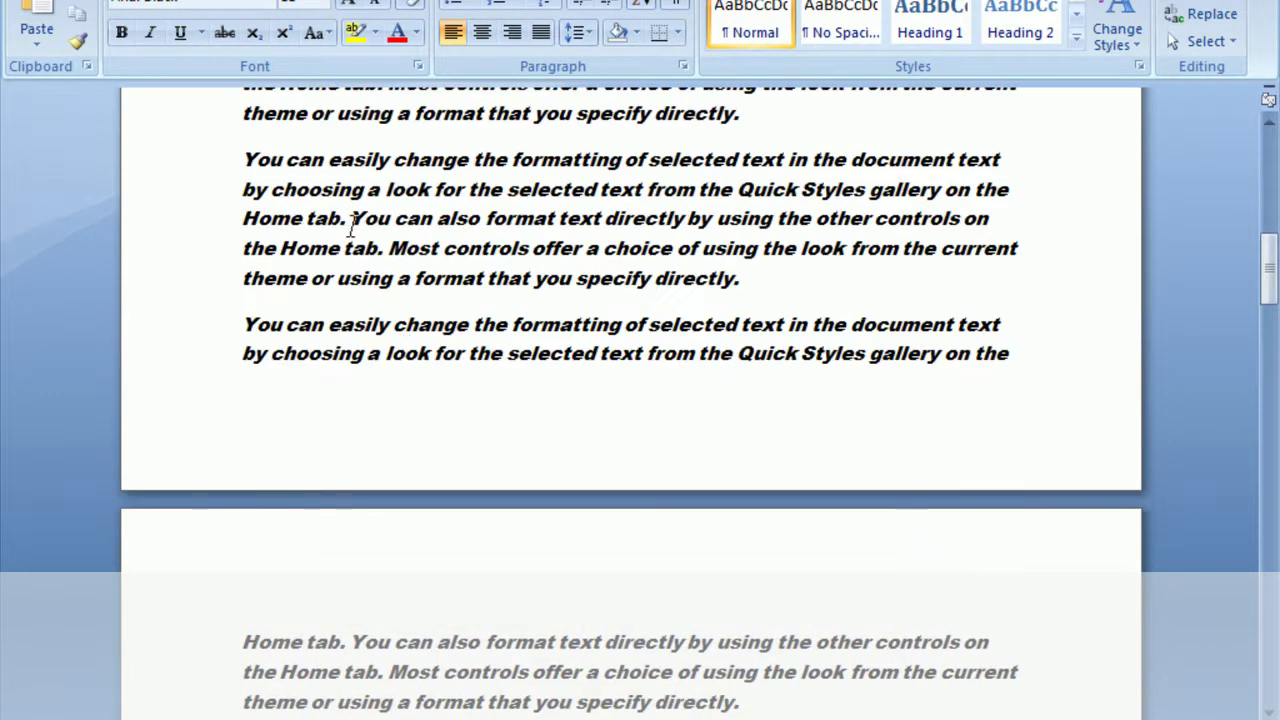
scroll(528, 478, up, 3)
scroll(528, 478, up, 6)
scroll(528, 478, up, 3)
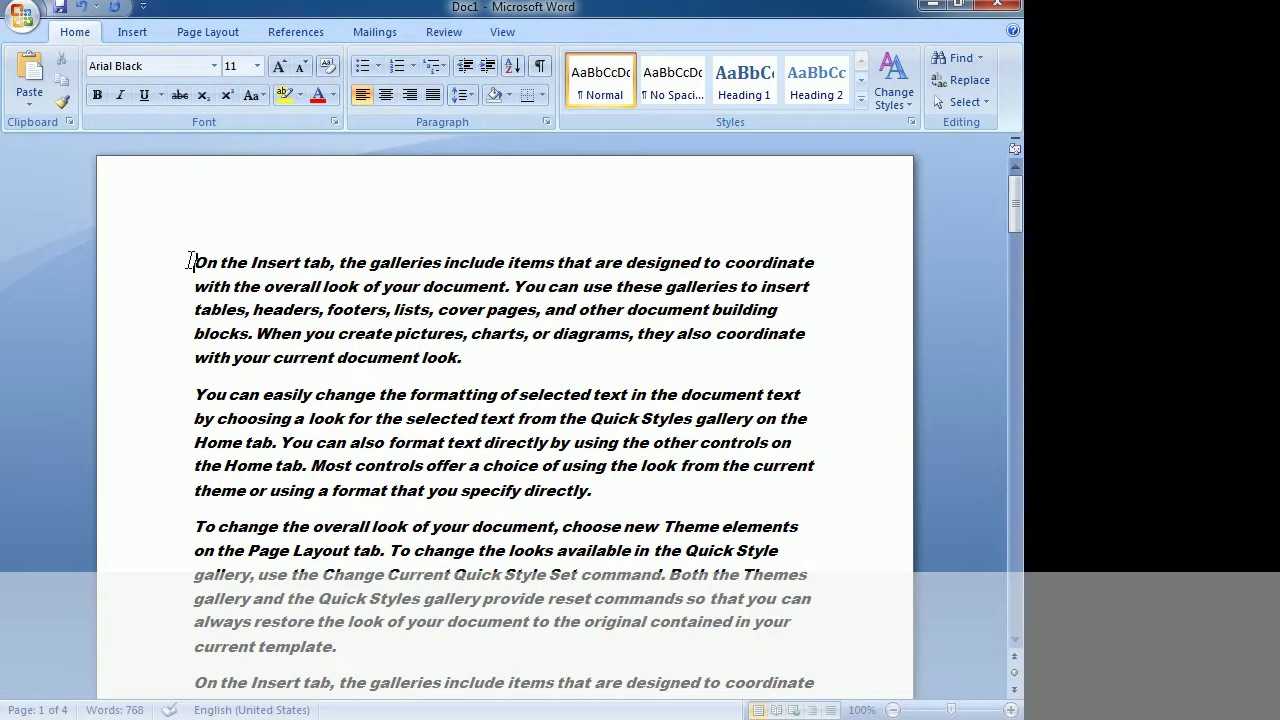
Step: Strike through the word 'coordinate' on the first line of the opening paragraph
drag(193, 262, 764, 262)
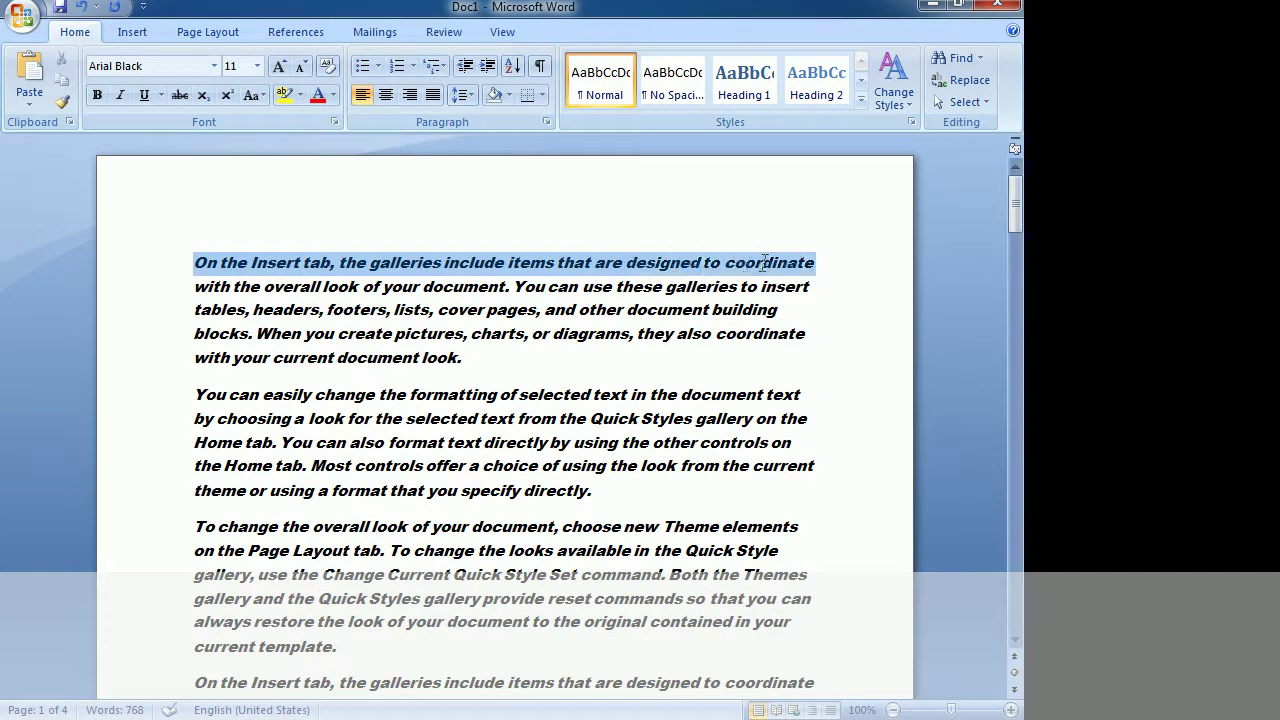
click(114, 312)
drag(727, 262, 820, 262)
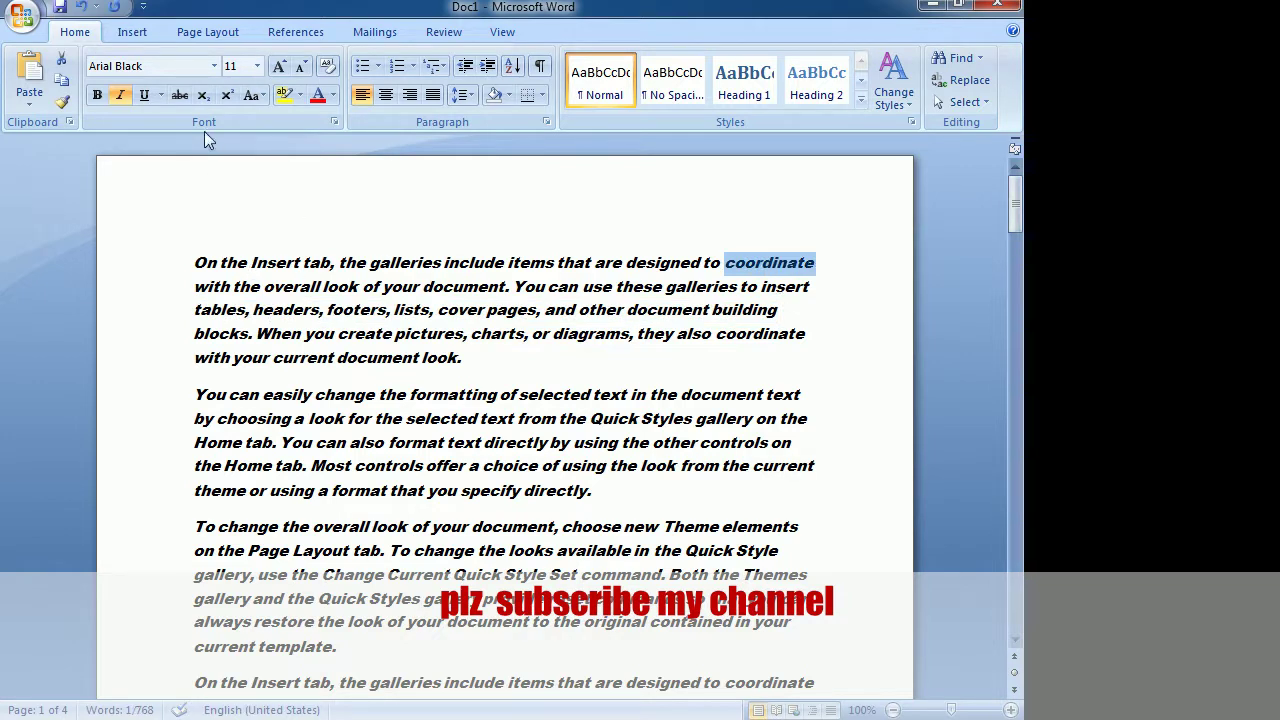
click(180, 95)
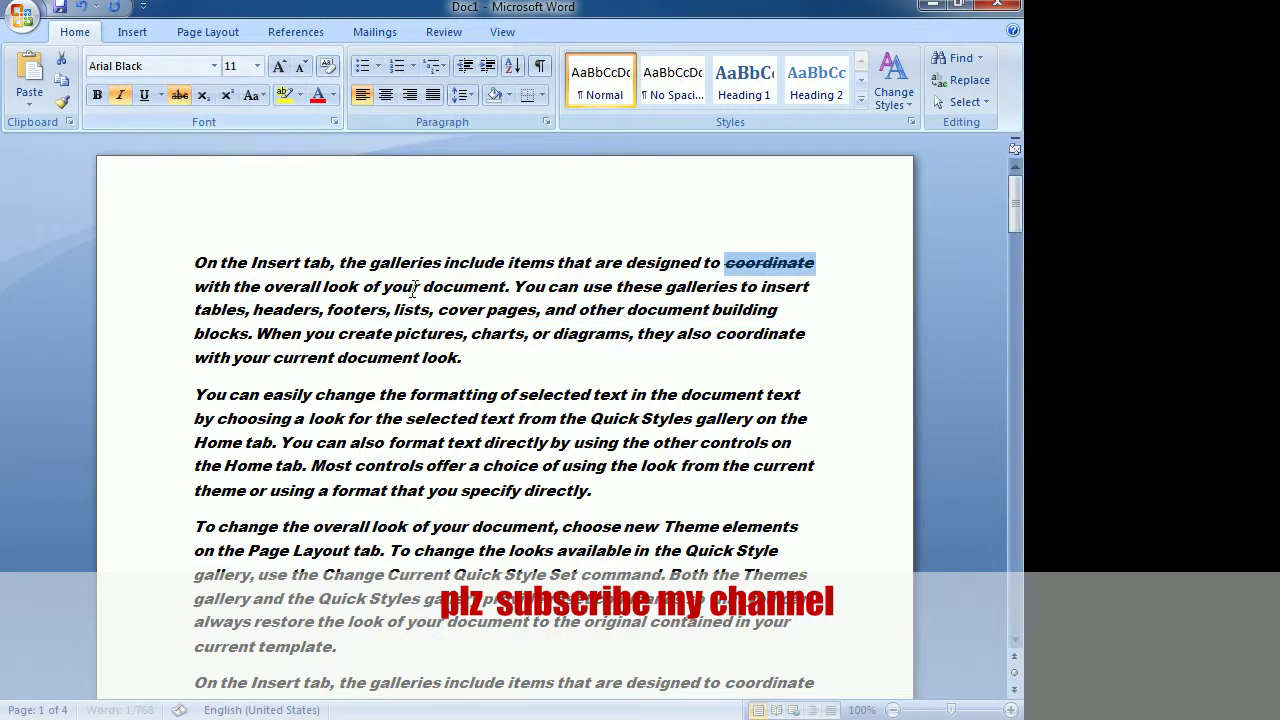
click(826, 257)
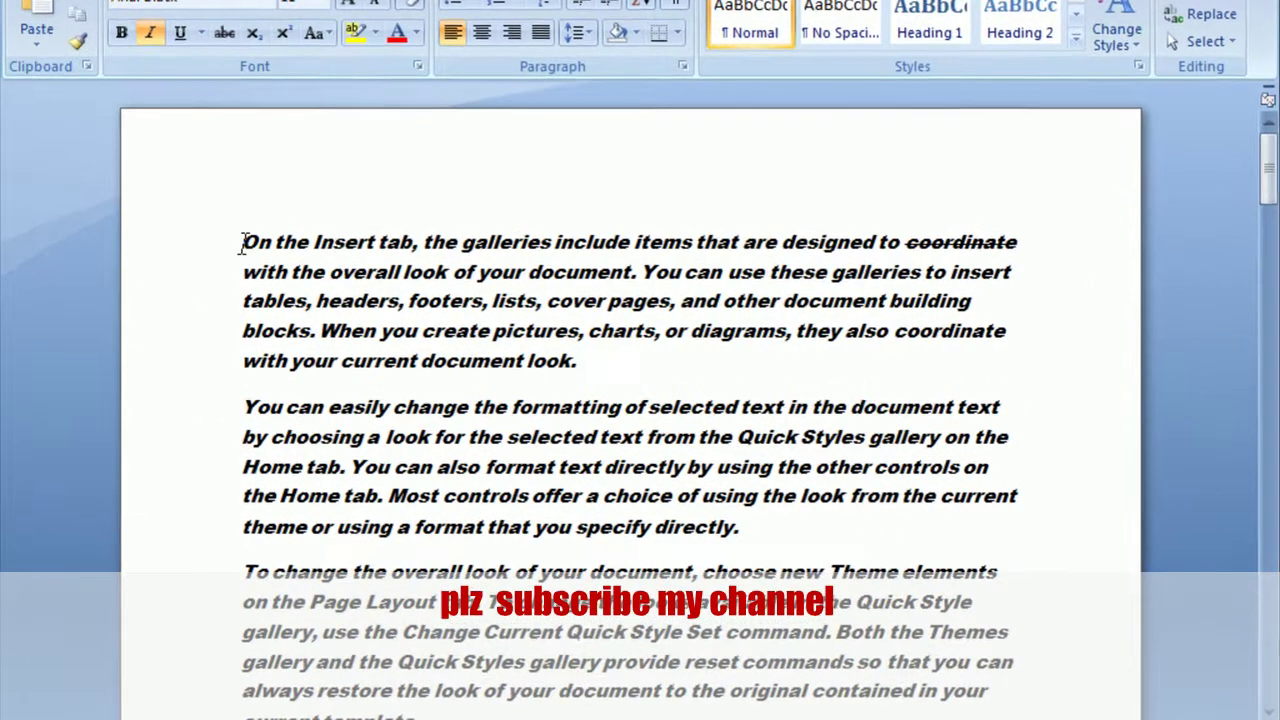
Step: Select the entire 'On the Insert tab' paragraph and apply strikethrough to all of it
drag(194, 262, 854, 332)
drag(1068, 329, 1065, 360)
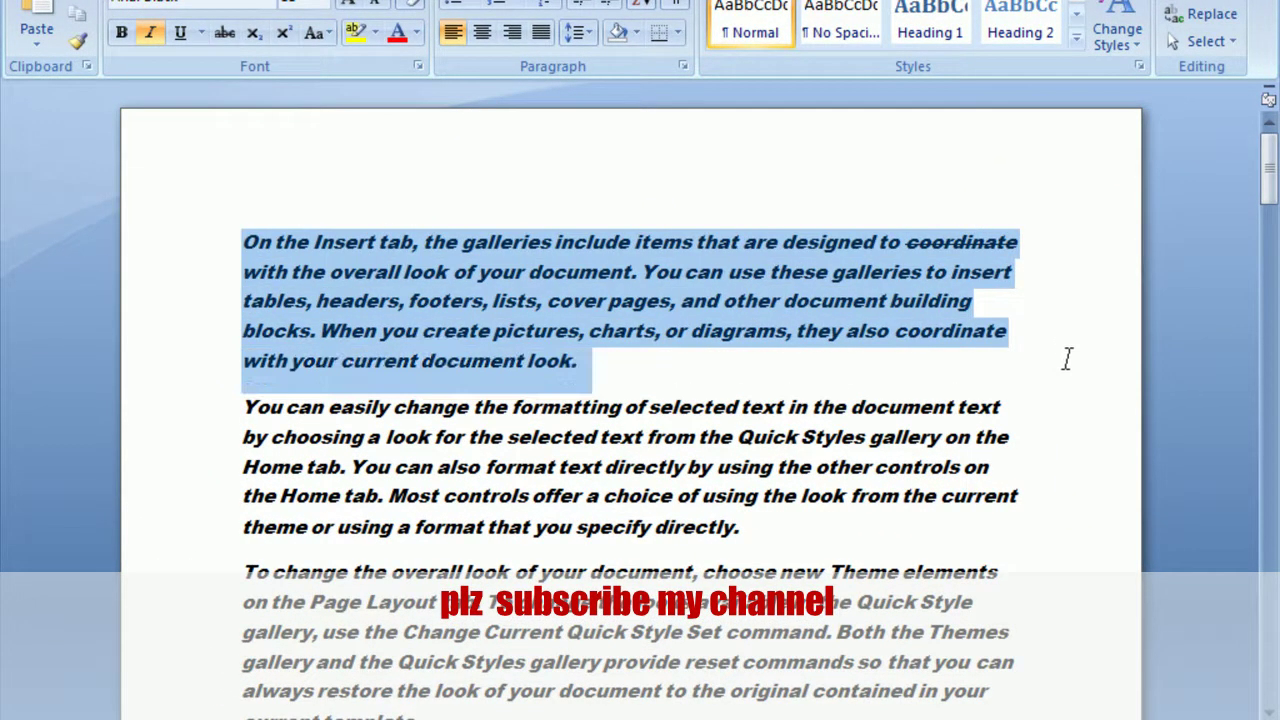
click(225, 33)
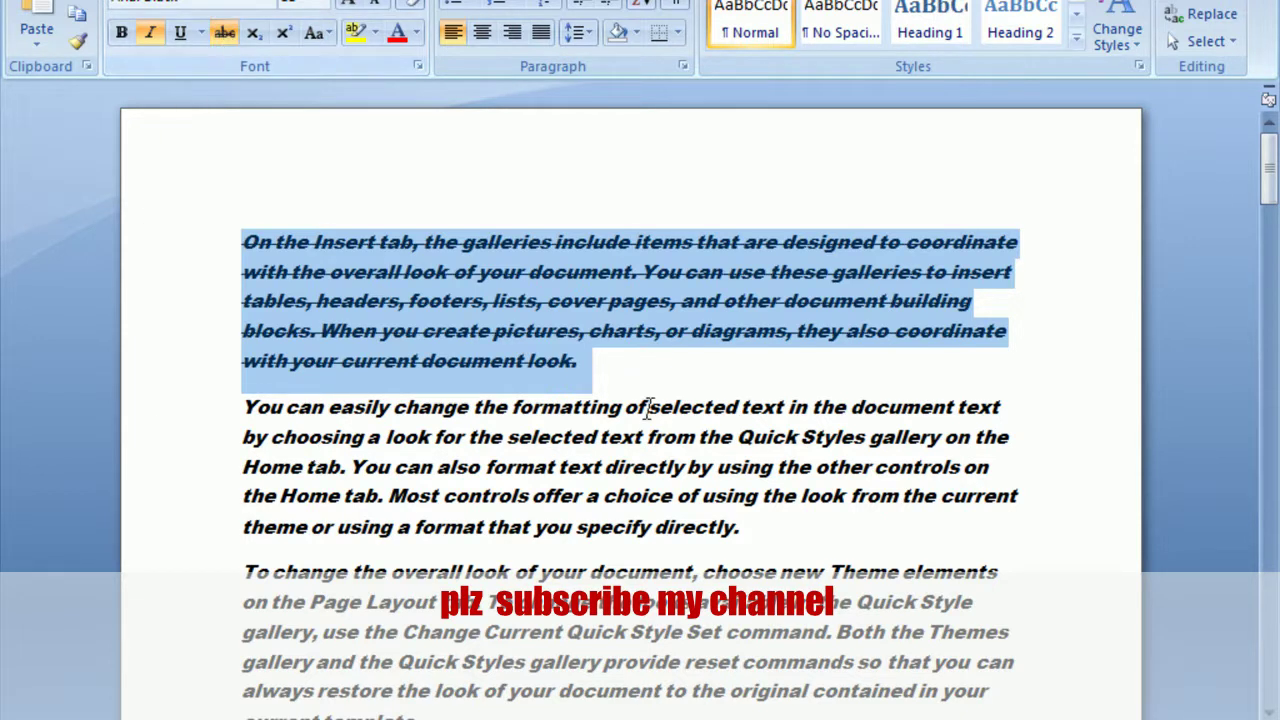
click(609, 362)
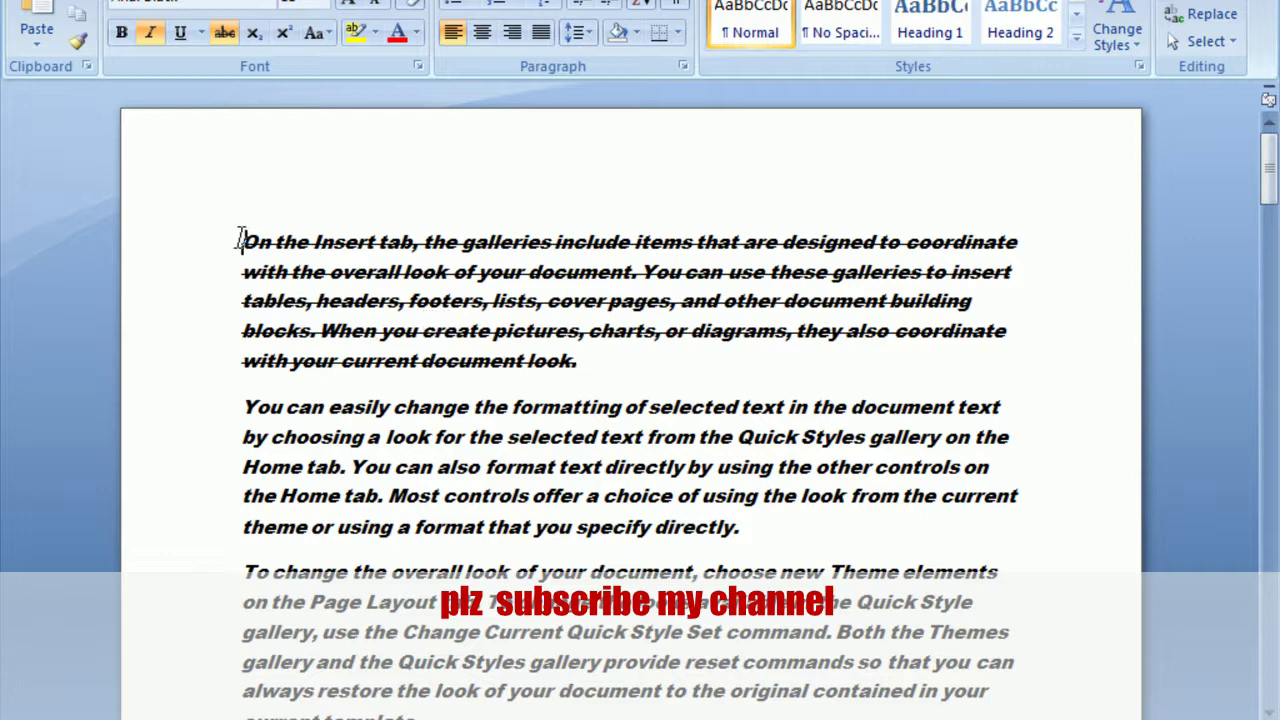
drag(240, 241, 1012, 347)
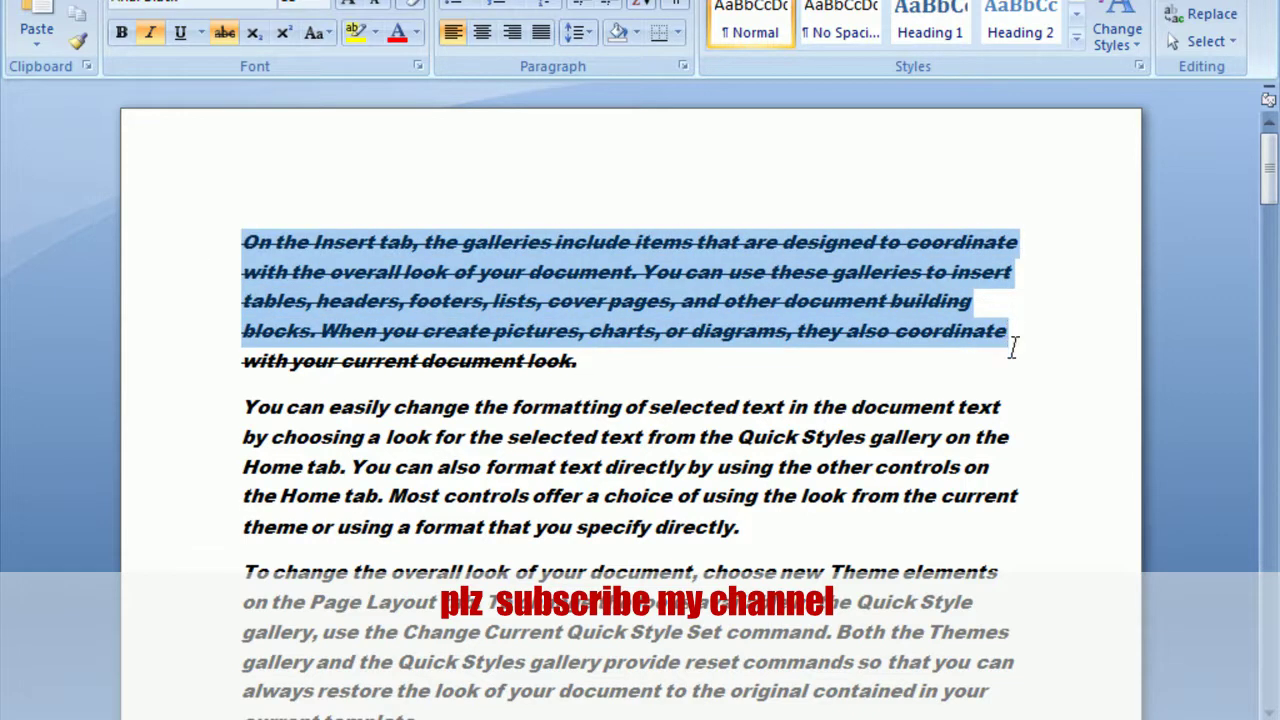
drag(1012, 347, 1020, 314)
click(1048, 338)
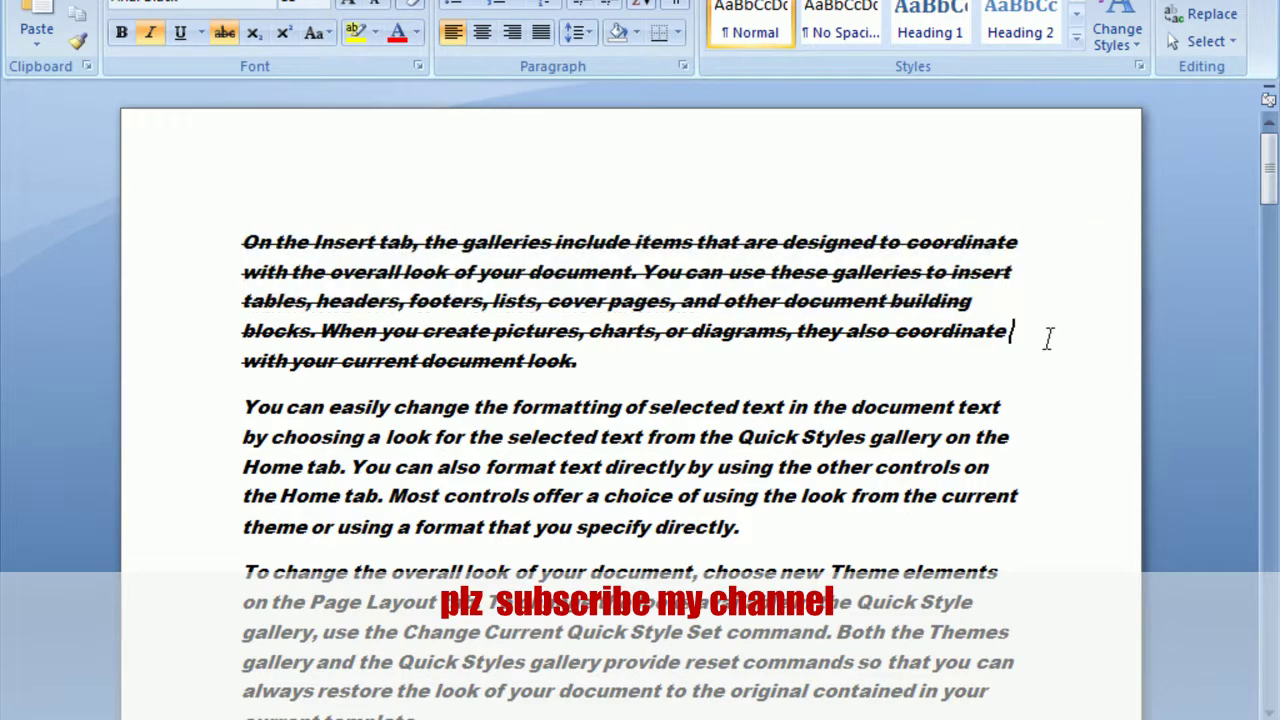